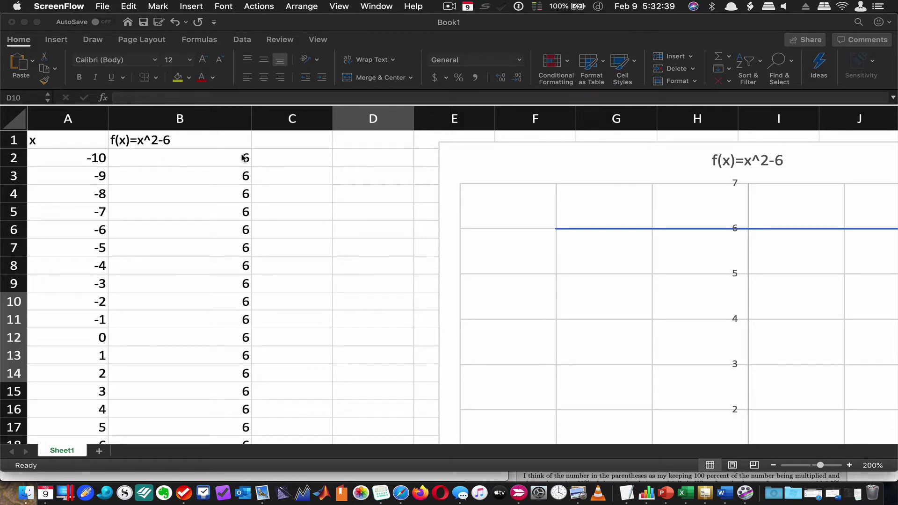
- Check the f(x) values in B2 and B6, then shrink the chart from its bottom-right corner
click(227, 162)
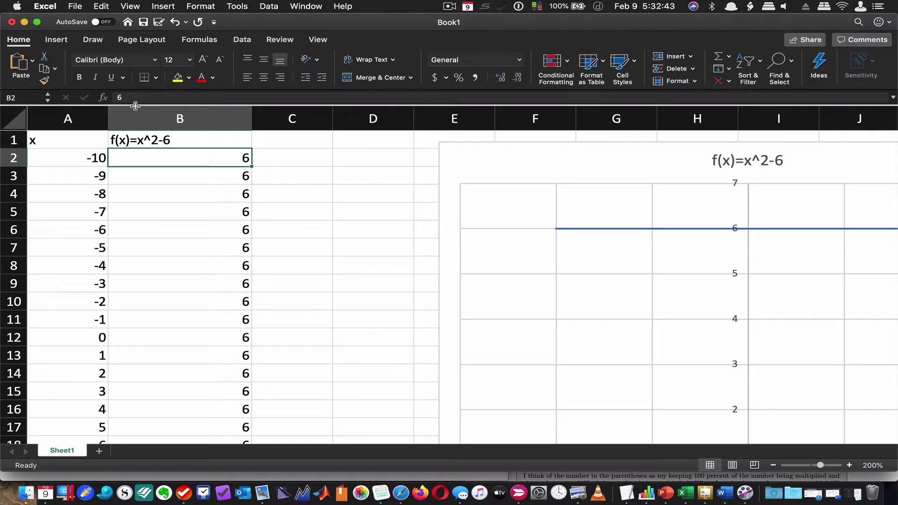
click(199, 231)
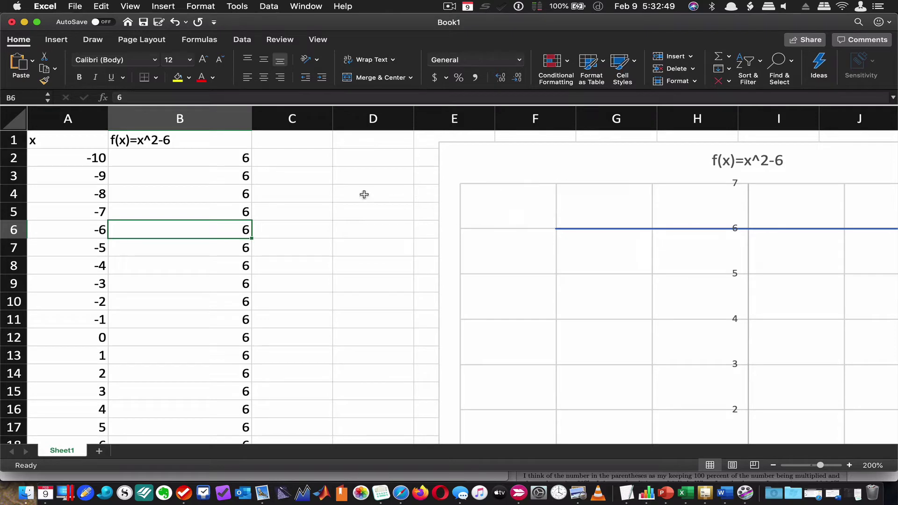
click(504, 163)
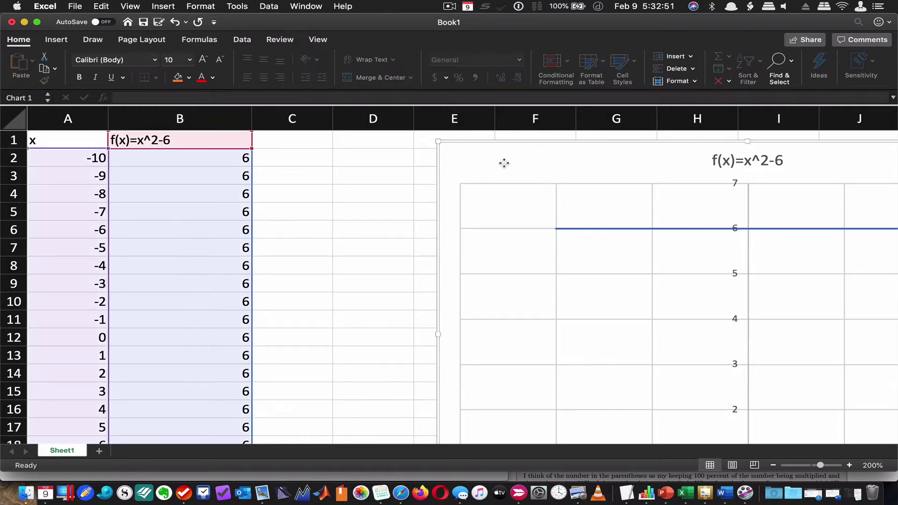
scroll(504, 163, down, 5)
scroll(503, 164, right, 10)
scroll(504, 164, down, 4)
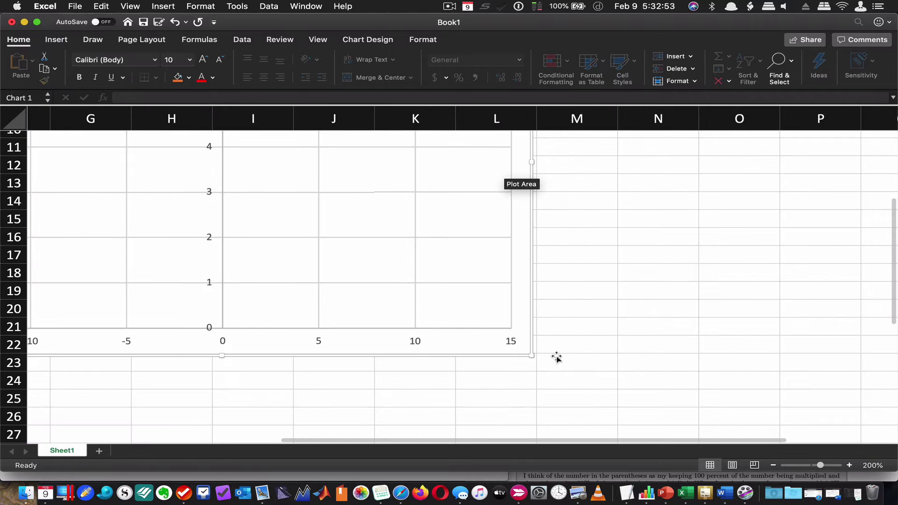
drag(531, 355, 317, 283)
- Shorten the chart by dragging its bottom edge up so the whole plot fits
scroll(316, 283, up, 7)
scroll(315, 283, left, 6)
scroll(315, 282, up, 2)
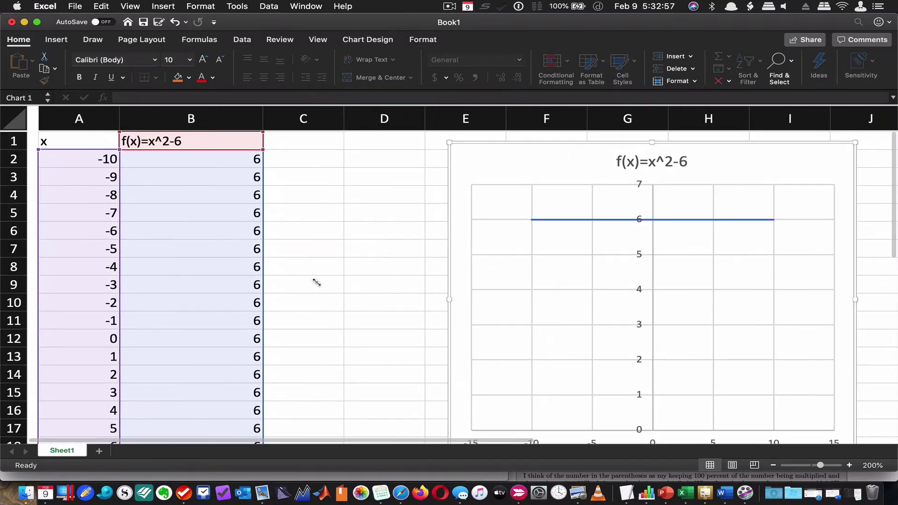
scroll(314, 280, right, 1)
scroll(327, 295, down, 6)
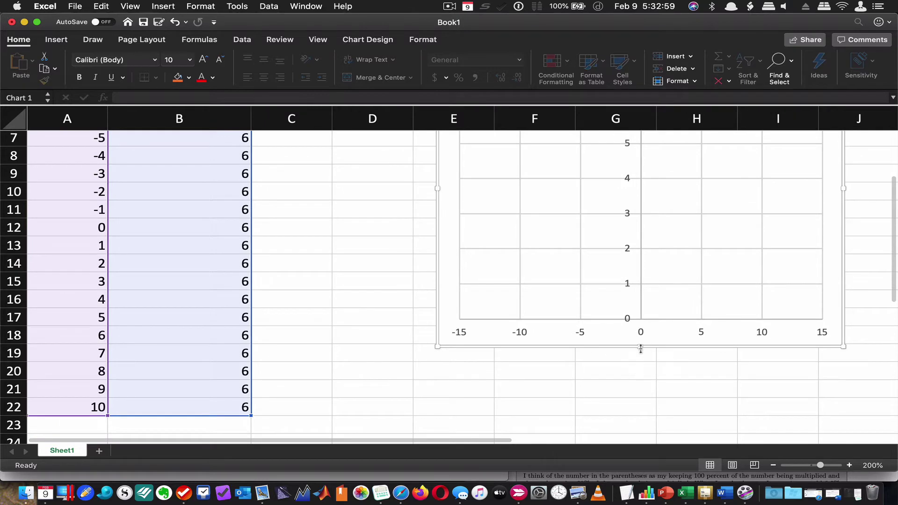
drag(642, 347, 640, 306)
scroll(319, 220, up, 6)
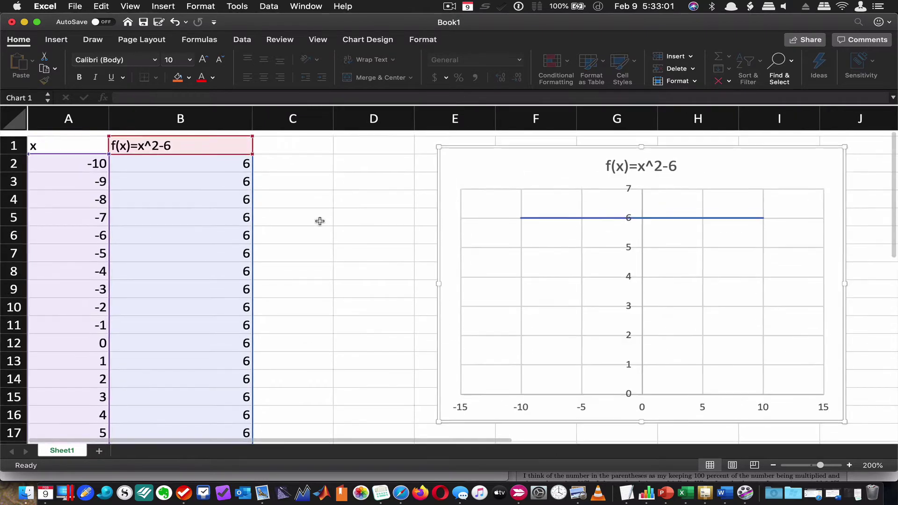
- Enter =A2^2-6 in B2 and fill it down to B22, giving values from 94 to -6
click(319, 156)
click(211, 160)
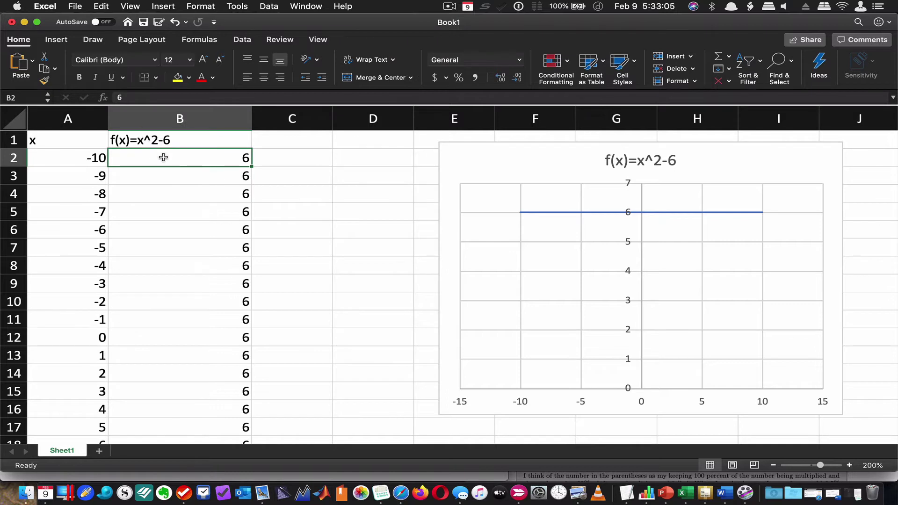
text(=)
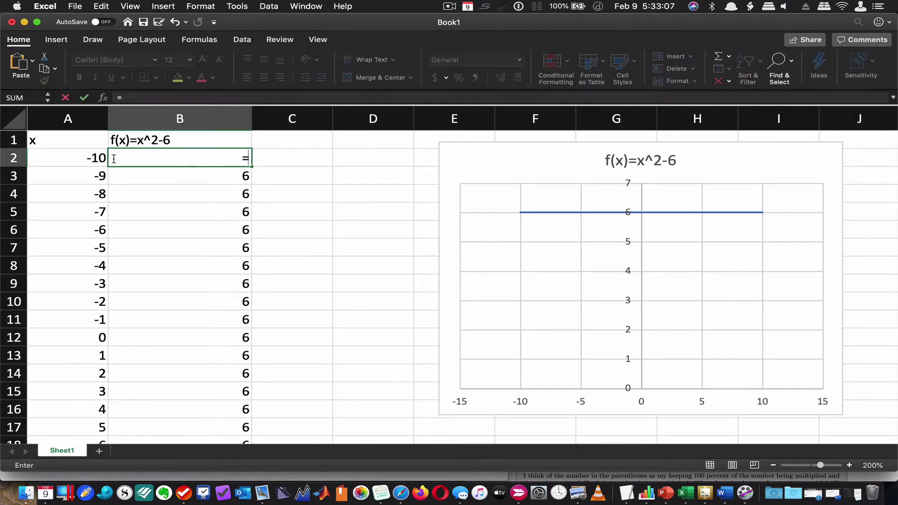
click(88, 158)
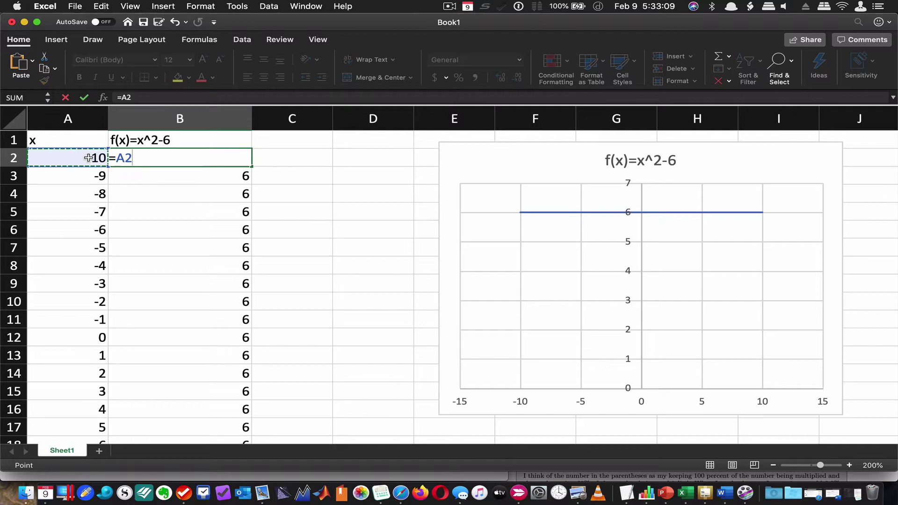
text(^2-)
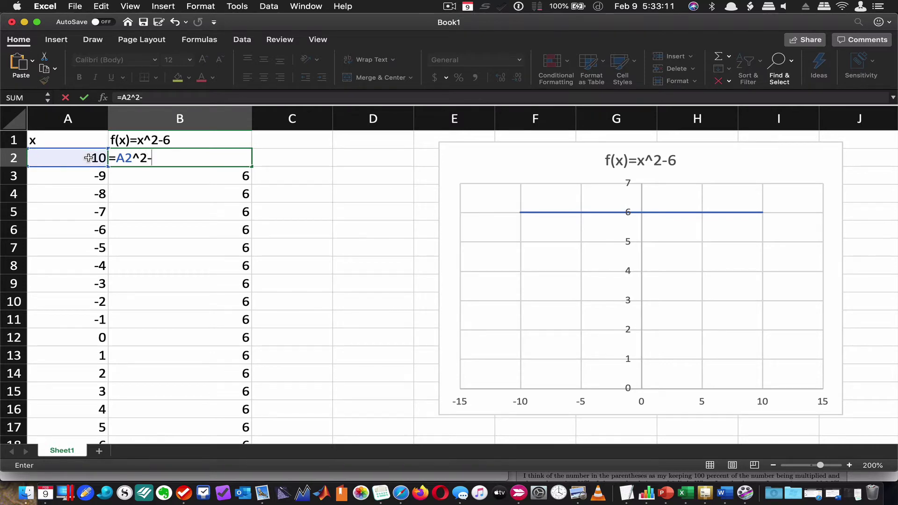
text(6)
key(Return)
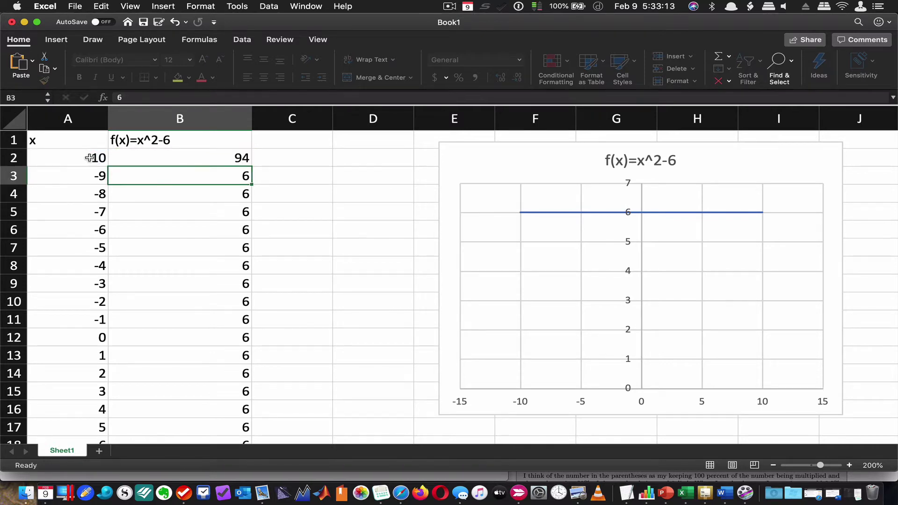
click(179, 160)
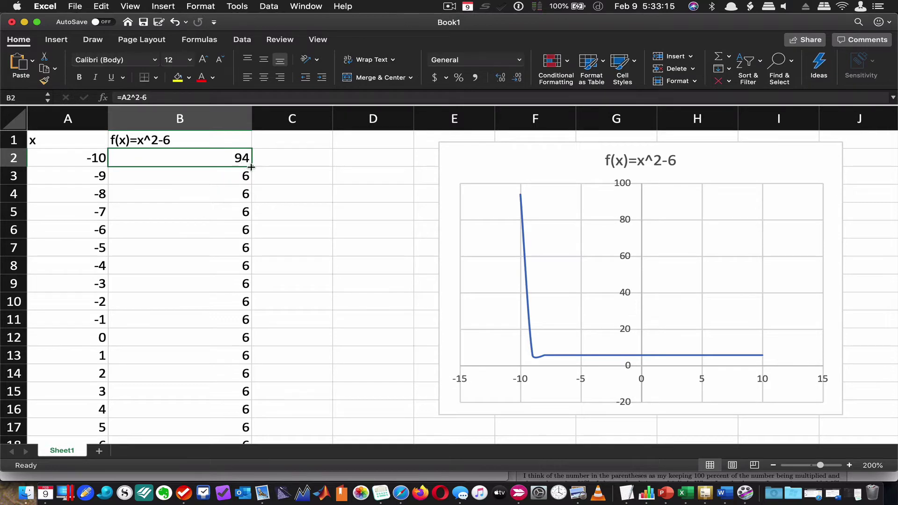
drag(251, 167, 238, 403)
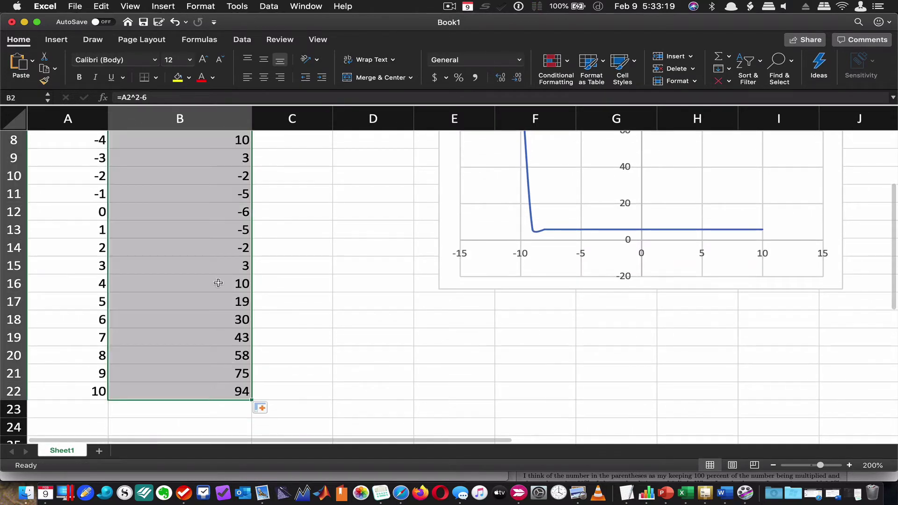
scroll(218, 283, up, 5)
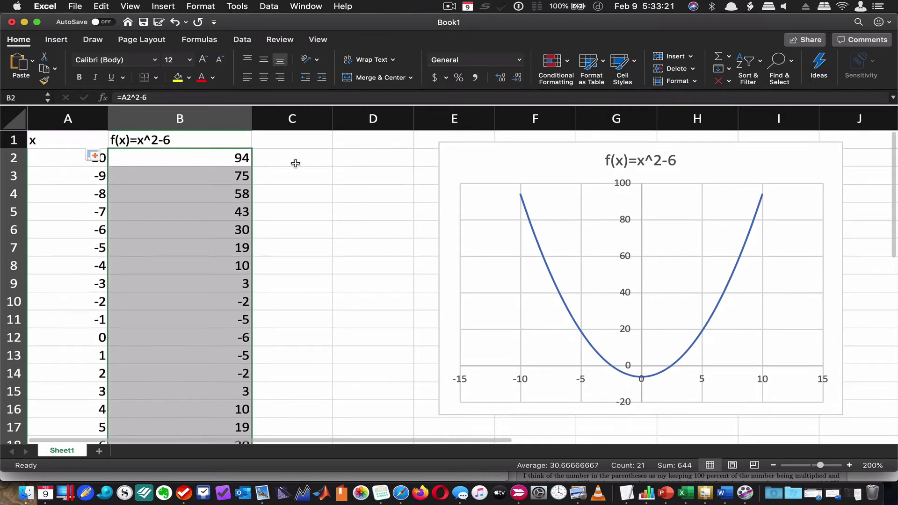
- Type the header f(x)=-x^2-6 in cell C1
click(278, 142)
text(f(x))
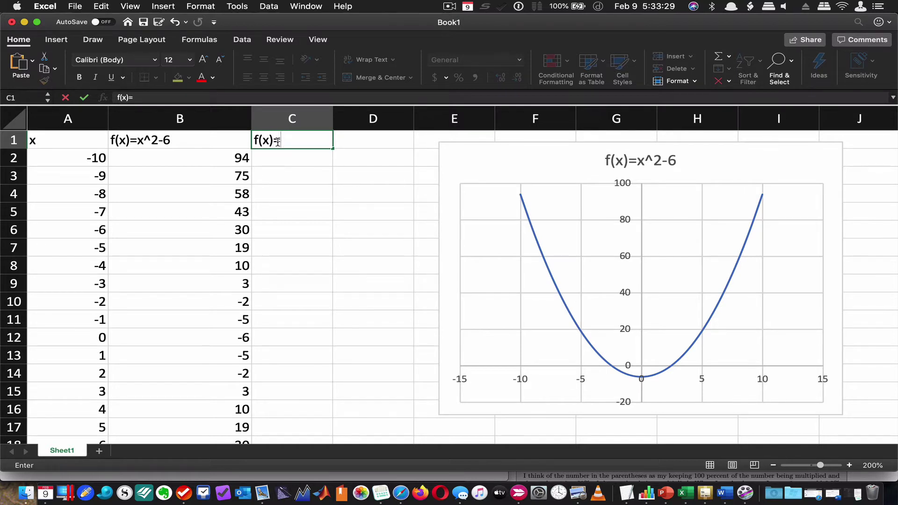
text(=-x^2-6)
key(Return)
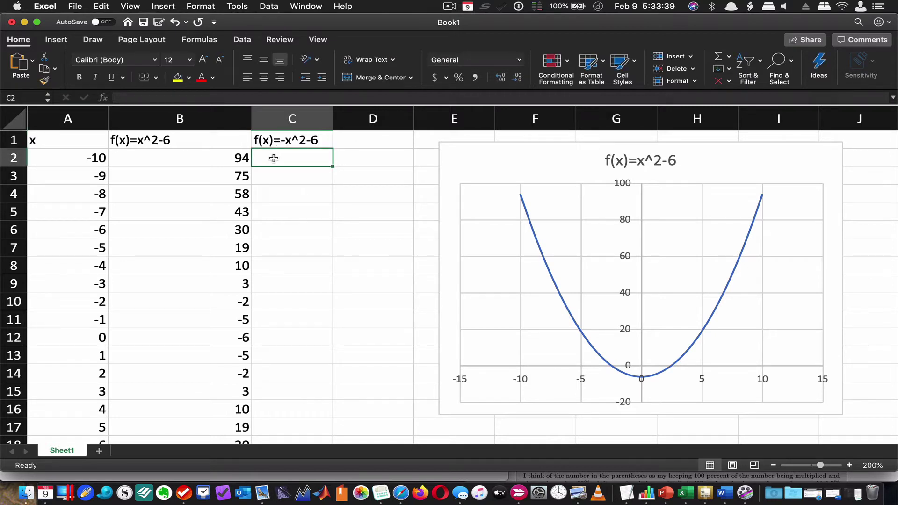
- Enter =-x^2-6 in C2, which returns a #NAME? error
text(=-)
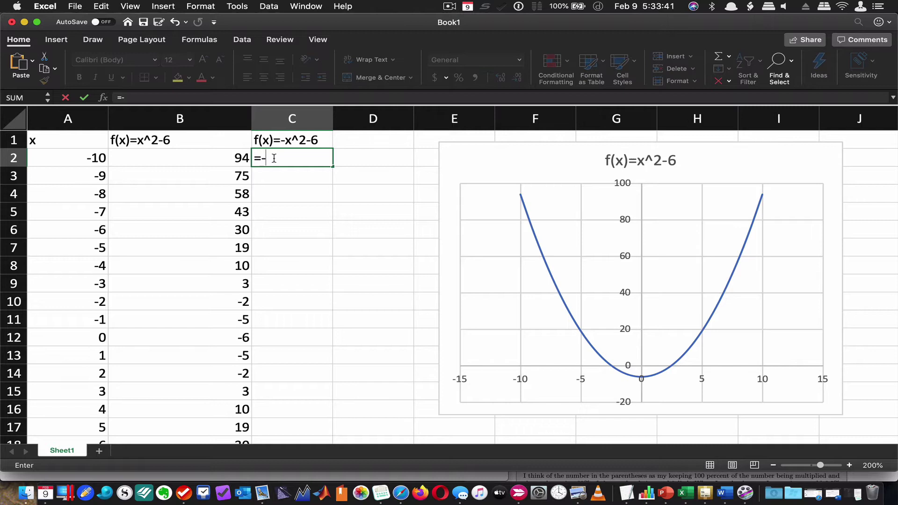
text(x^2-6)
key(Return)
click(290, 159)
double_click(290, 159)
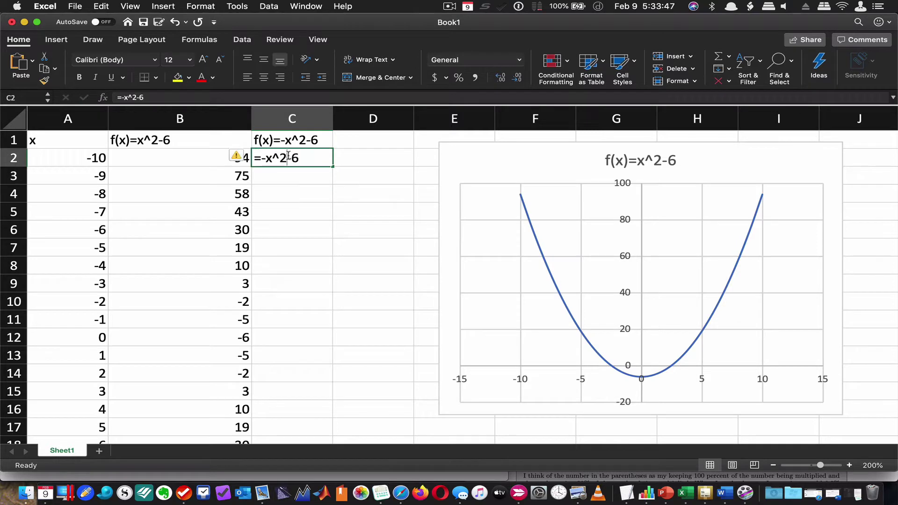
key(Escape)
- Replace x with A2 so C2 reads =-A2^2-6, returning 94
click(284, 221)
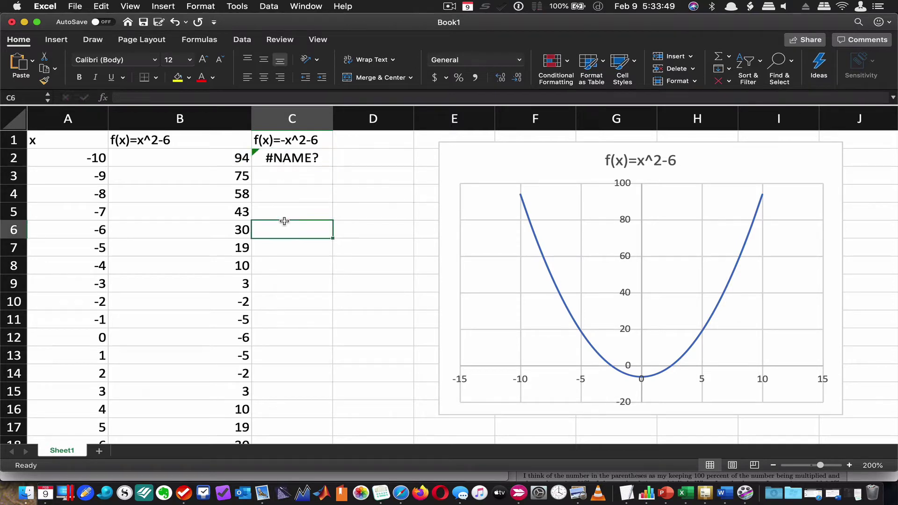
click(283, 159)
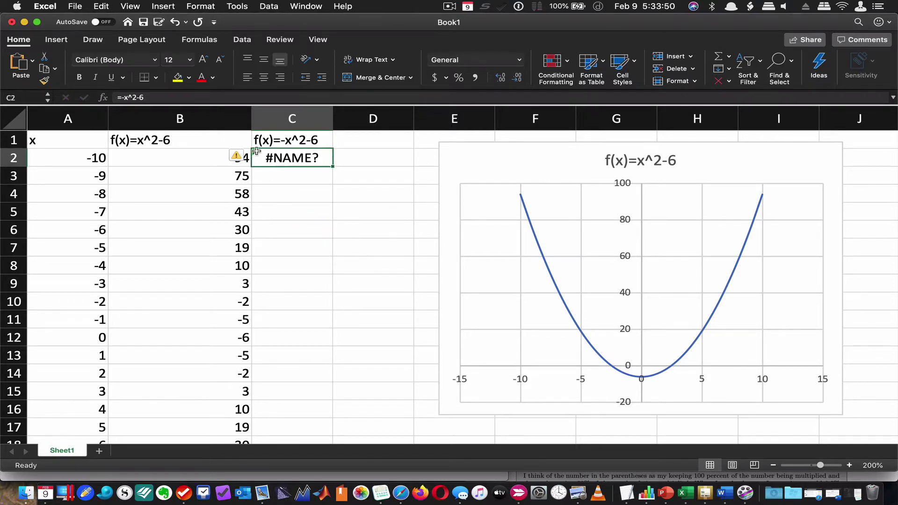
click(127, 97)
key(BackSpace)
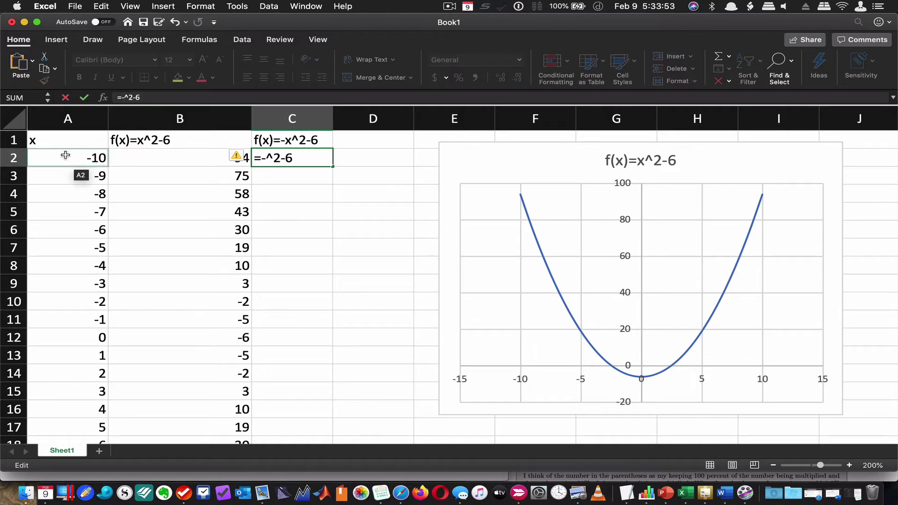
click(66, 155)
key(Return)
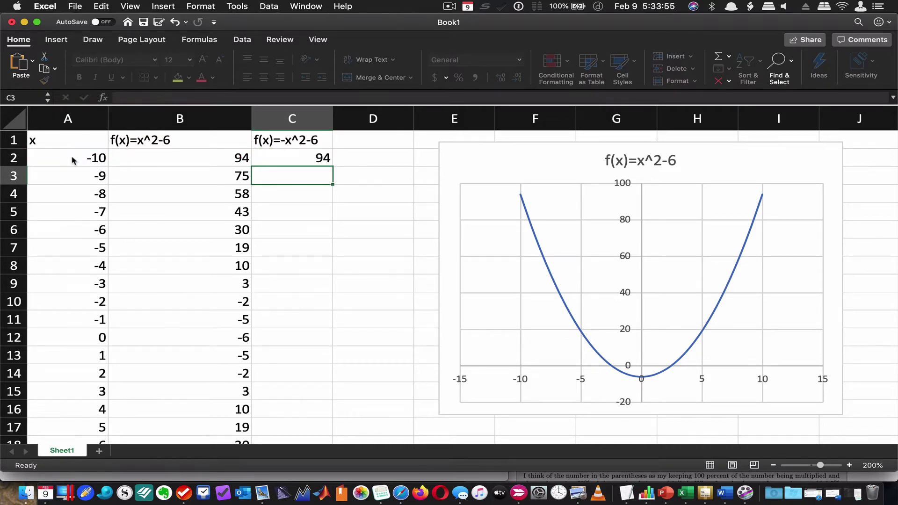
click(282, 158)
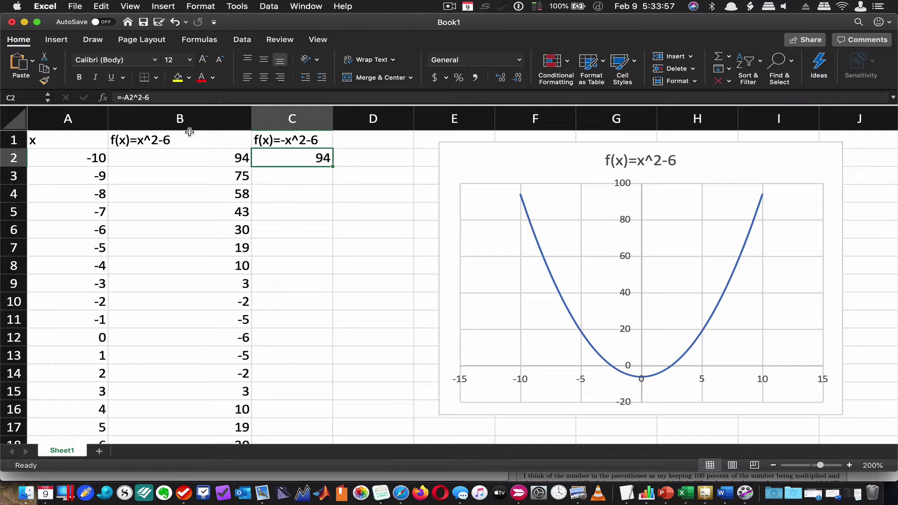
double_click(304, 159)
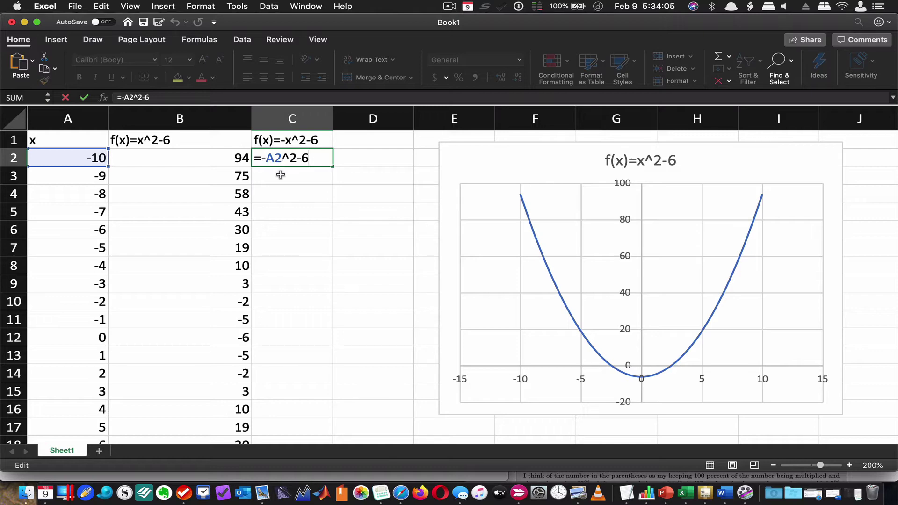
key(Return)
- Copy C2's formula down column C to row 22
click(310, 159)
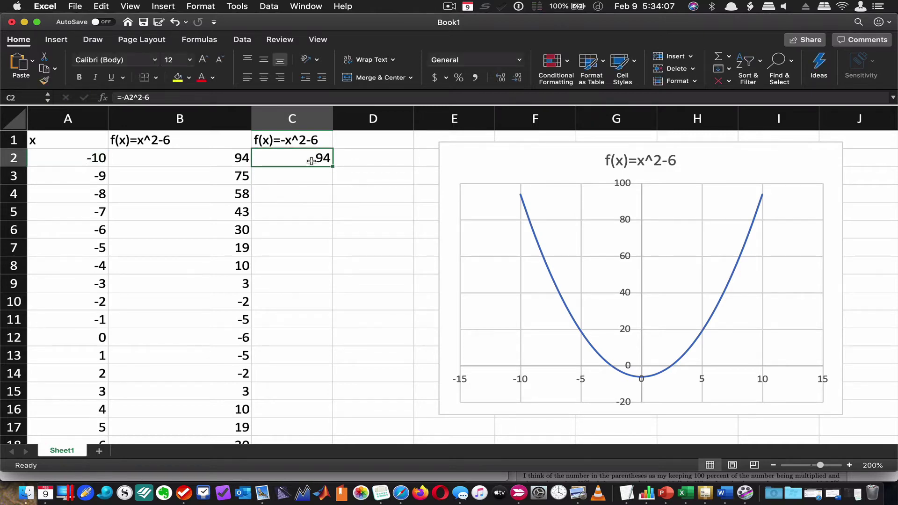
drag(332, 167, 301, 285)
scroll(300, 285, up, 5)
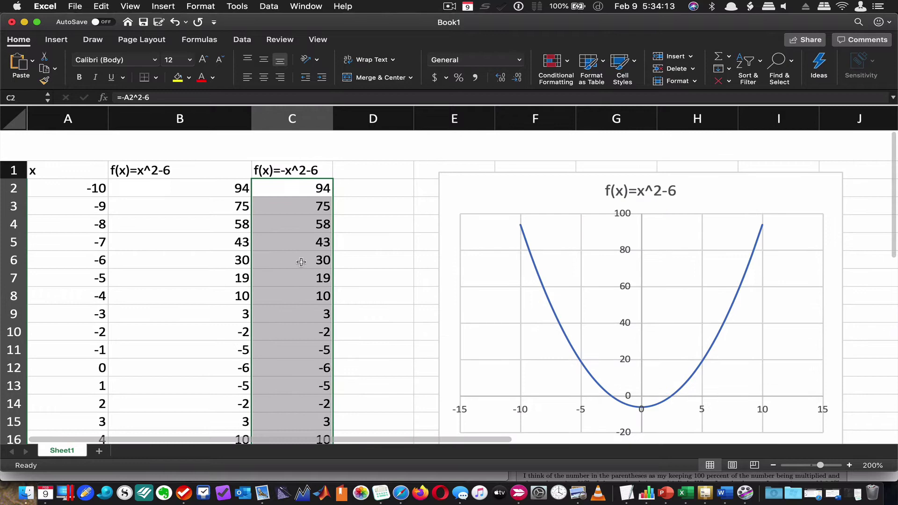
- Change C2's formula to =-A2^2+6, now giving 106
click(302, 159)
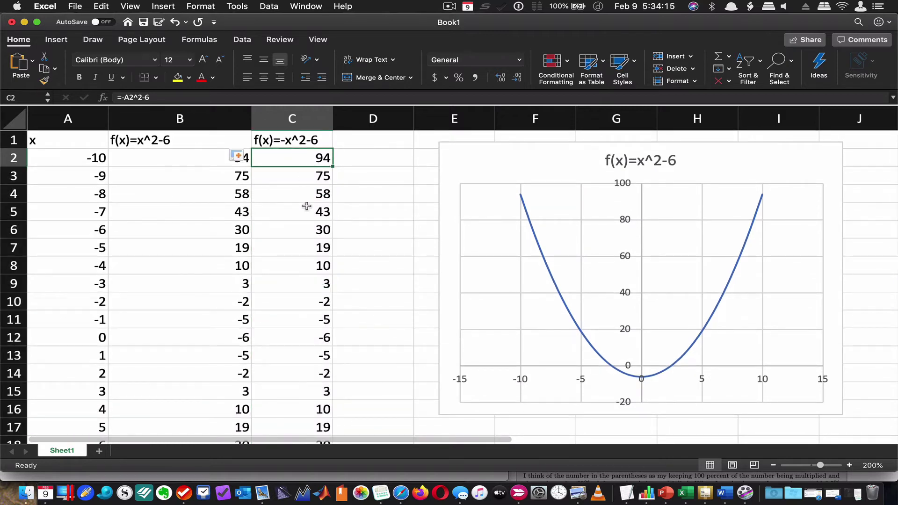
double_click(311, 157)
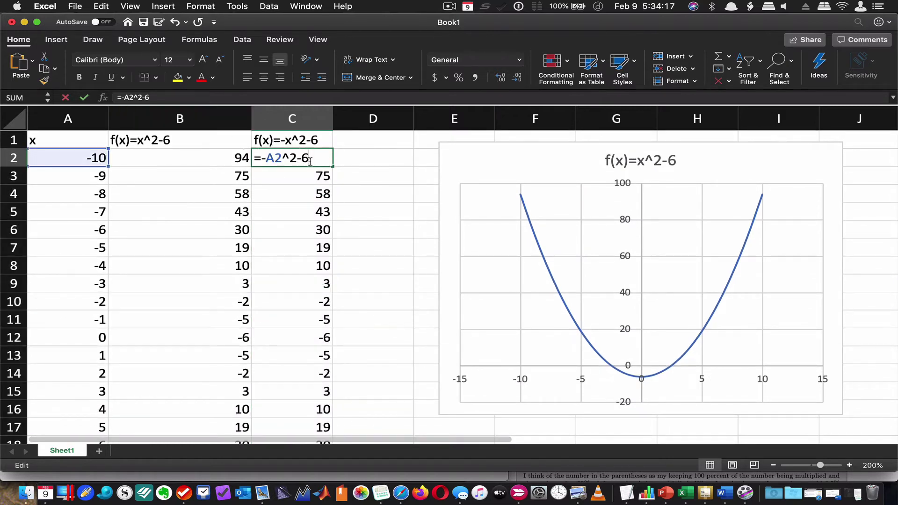
key(BackSpace)
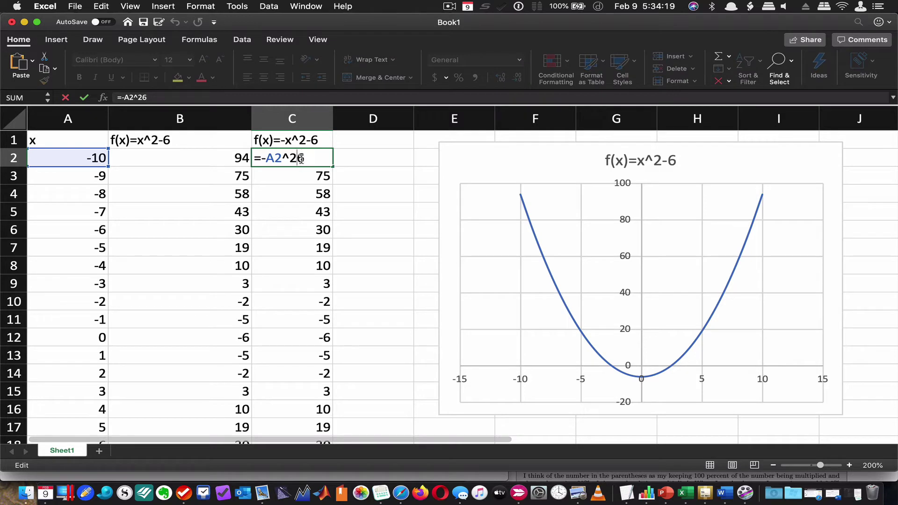
text(+)
key(Return)
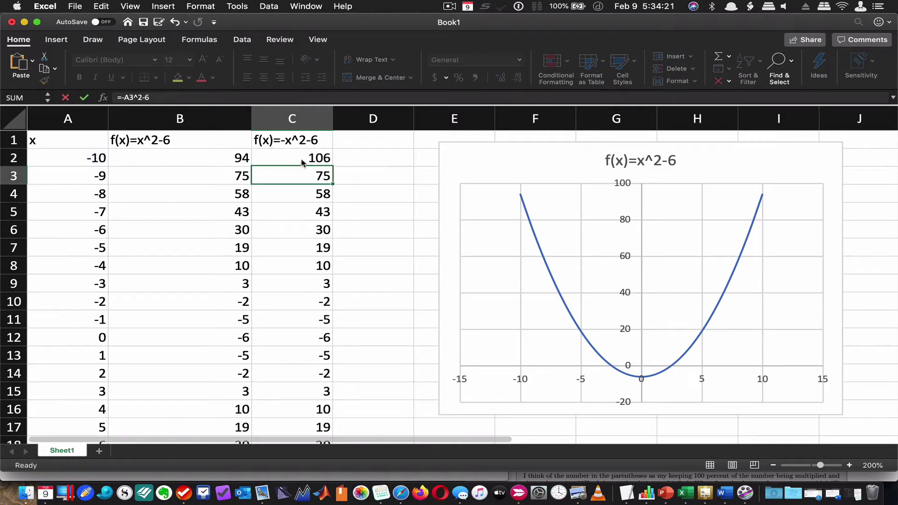
- Fill =-A2^2+6 down to C22, giving 106 at both ends and 6 at x=0
click(301, 158)
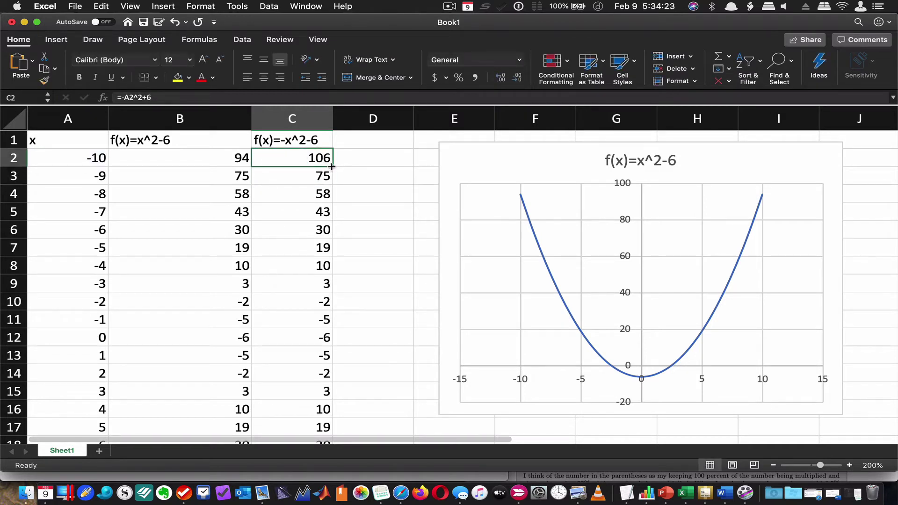
drag(331, 167, 337, 468)
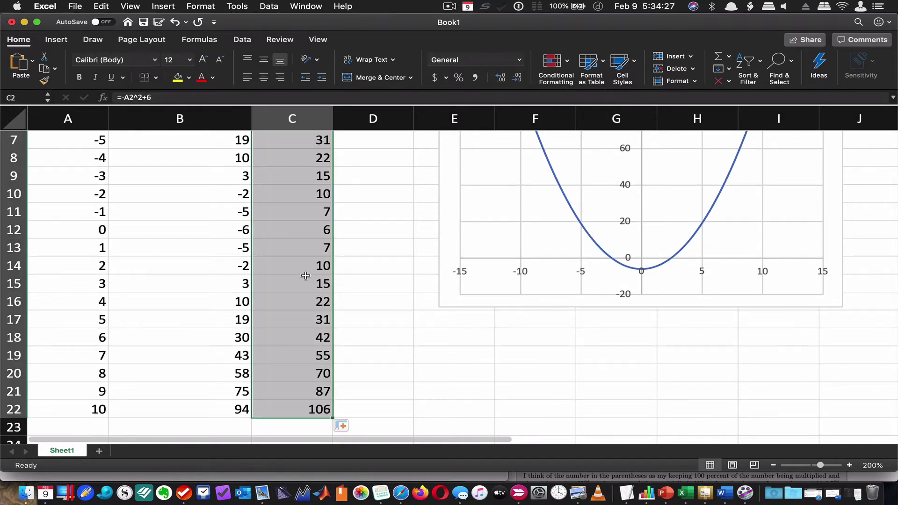
scroll(306, 276, up, 5)
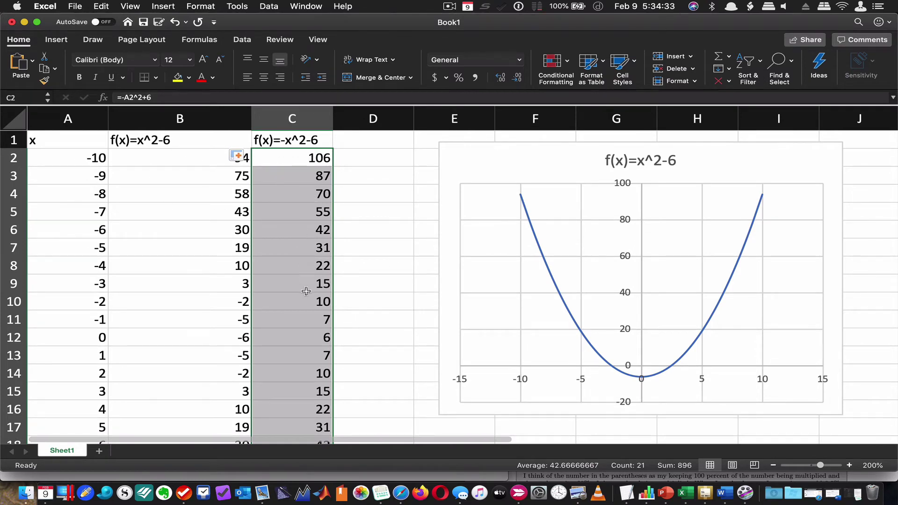
scroll(307, 343, down, 5)
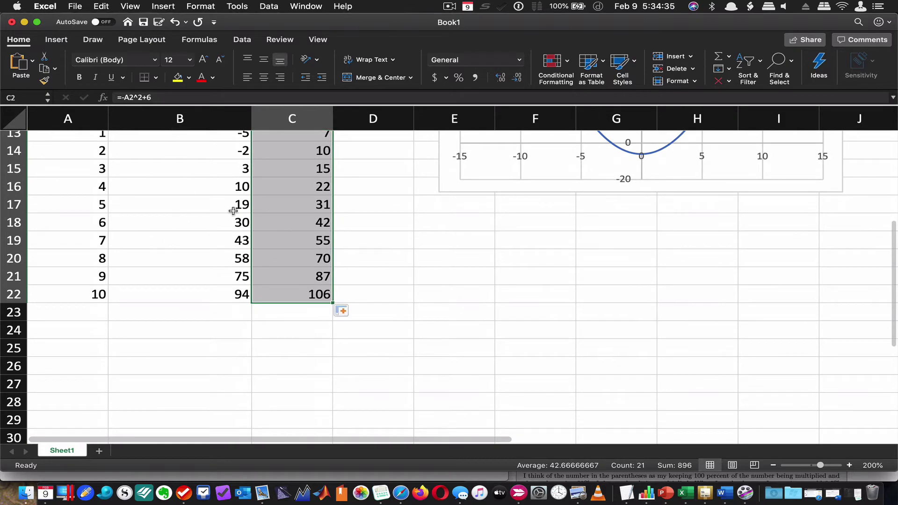
scroll(312, 253, up, 5)
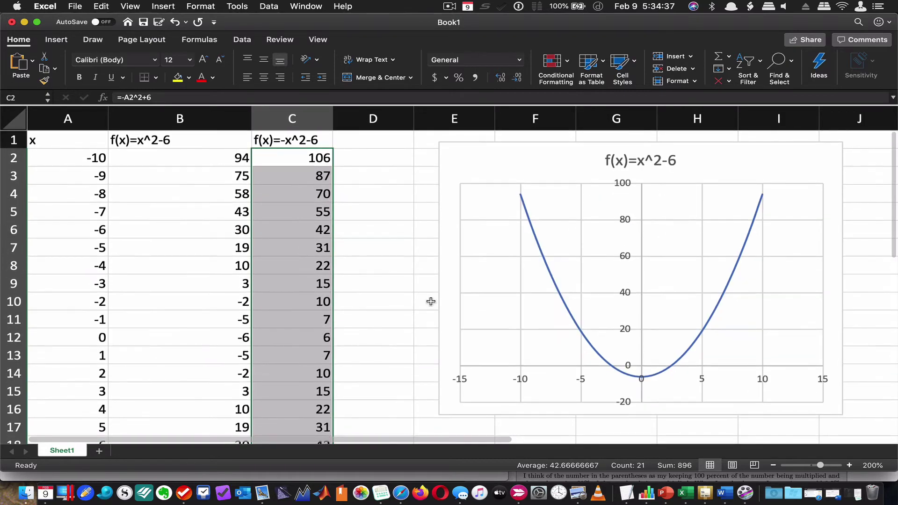
- Shrink the f(x)=x^2-6 chart and select C1:C22 plus A1:A22 as new chart data
click(839, 411)
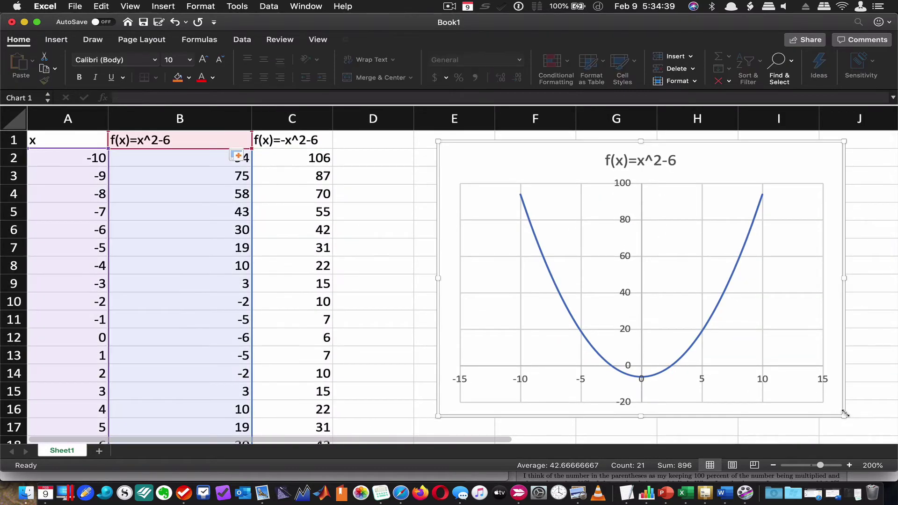
drag(843, 414, 761, 322)
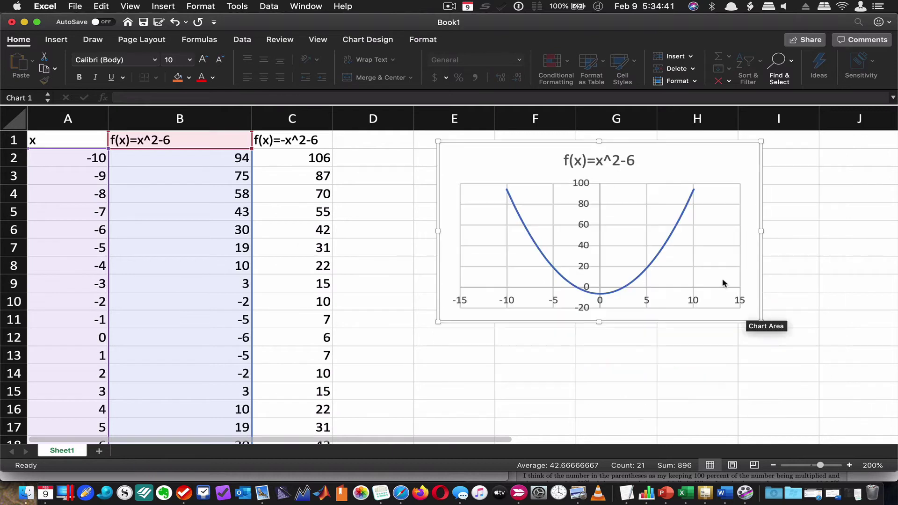
click(388, 193)
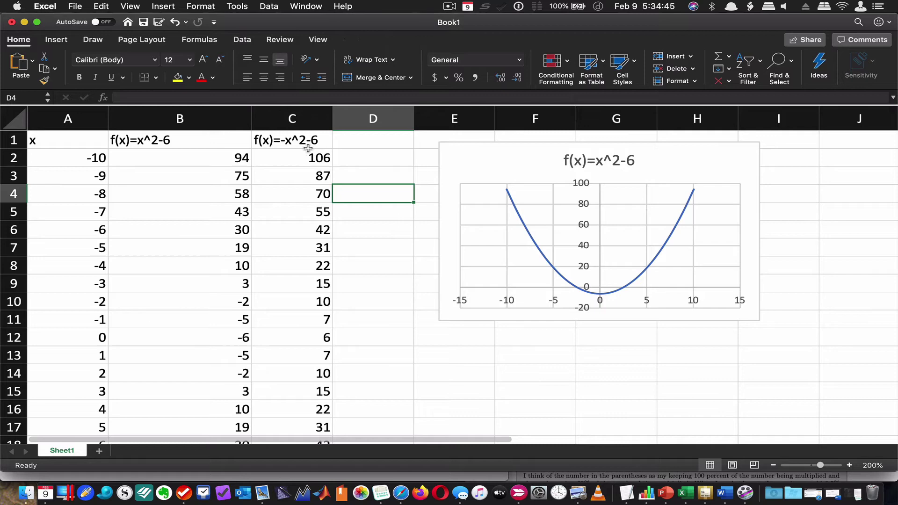
drag(309, 146, 288, 302)
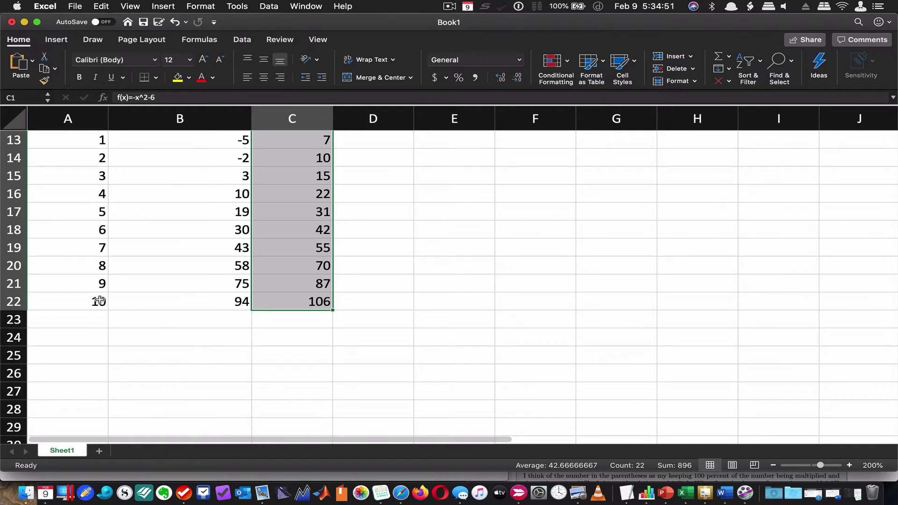
drag(119, 301, 35, 3)
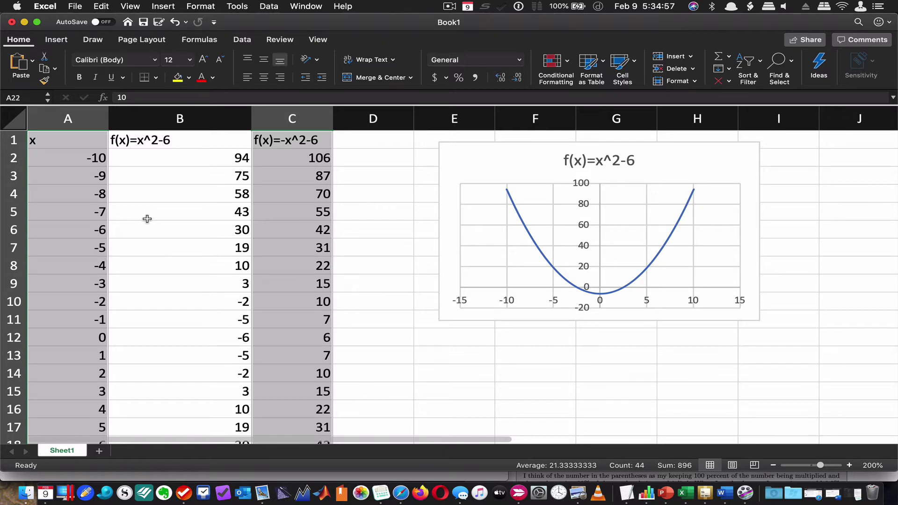
- Insert a Scatter with Smooth Lines chart of x and f(x)=-x^2-6, then shrink it
click(57, 40)
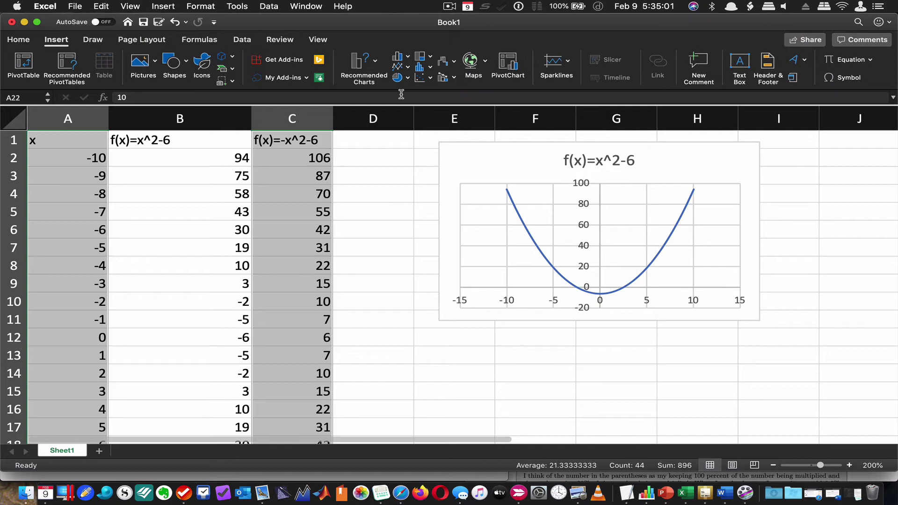
click(430, 78)
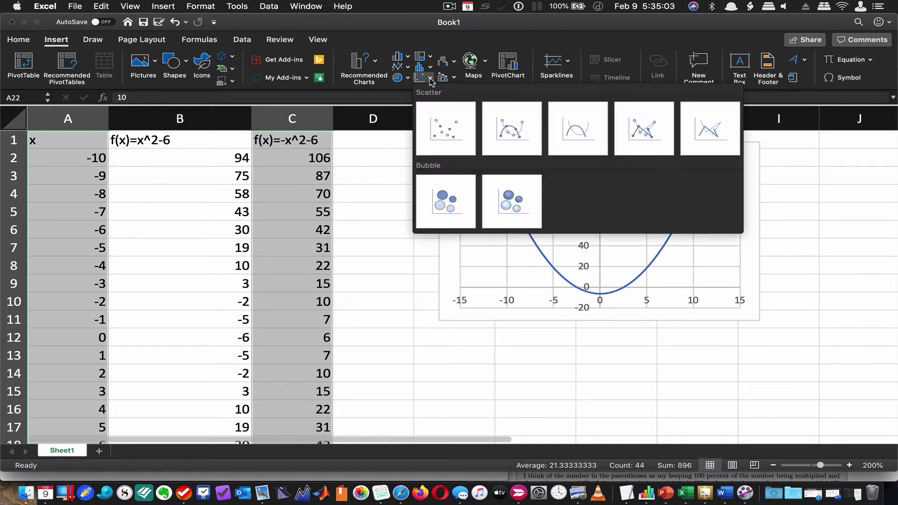
click(567, 134)
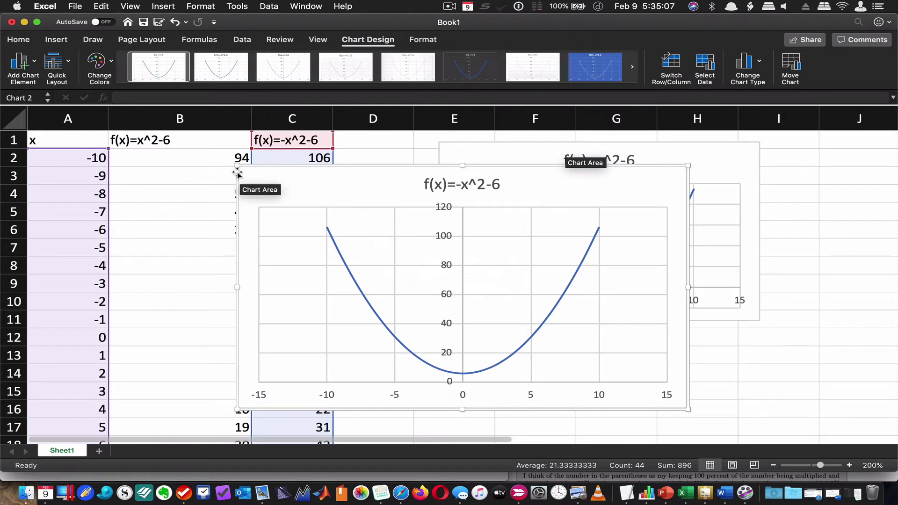
drag(237, 168, 382, 268)
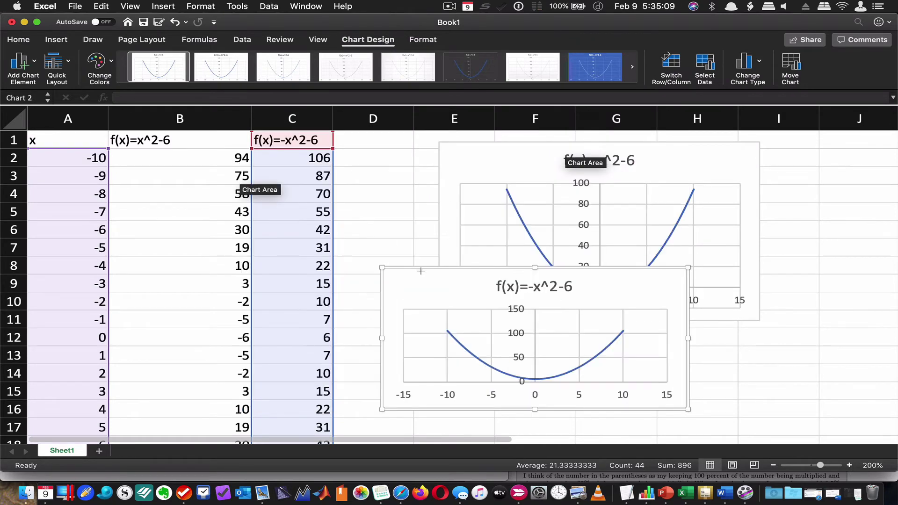
- Resize both charts and move them up to sit side by side
click(468, 150)
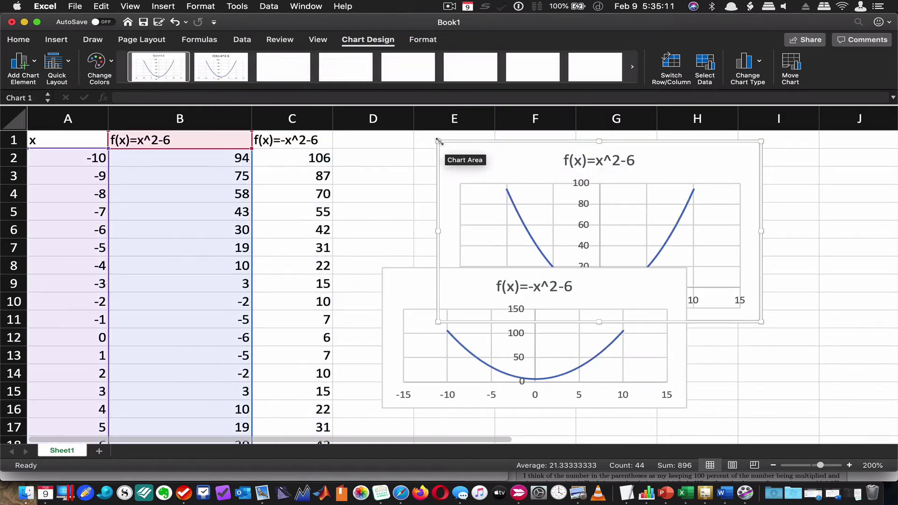
drag(438, 141, 543, 193)
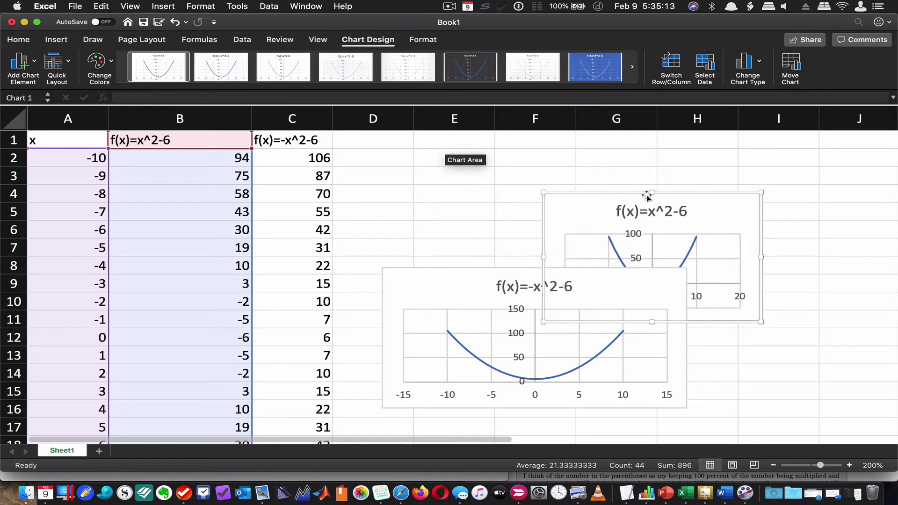
drag(728, 217, 531, 161)
click(393, 272)
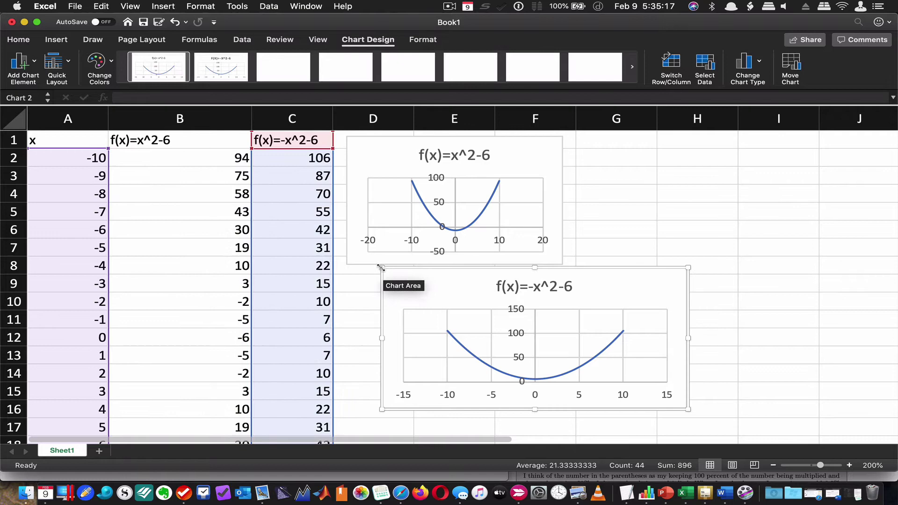
drag(381, 267, 445, 284)
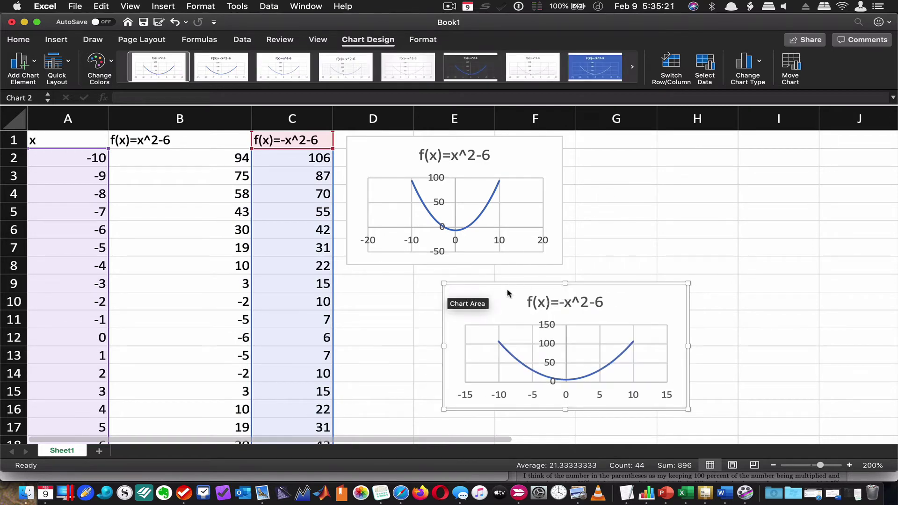
drag(507, 293, 631, 150)
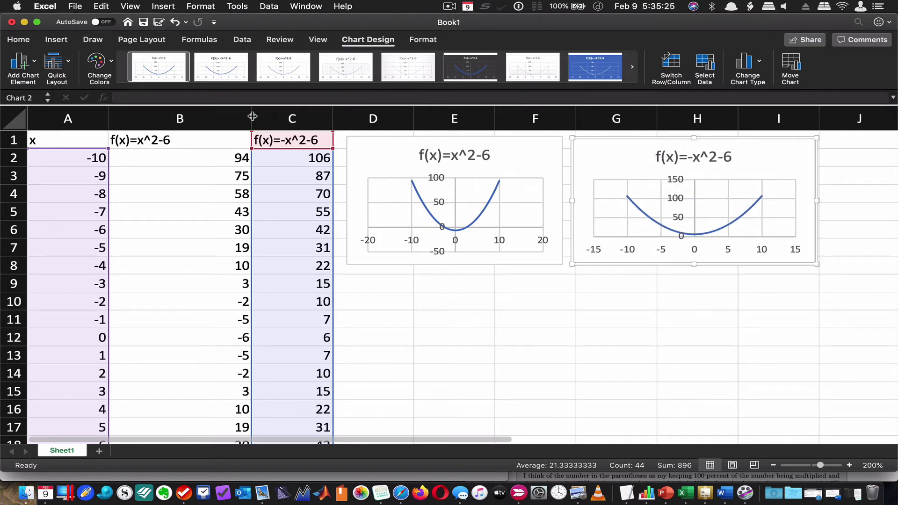
- Narrow column B, align both charts at the top, and close the Format pane
drag(252, 116, 181, 116)
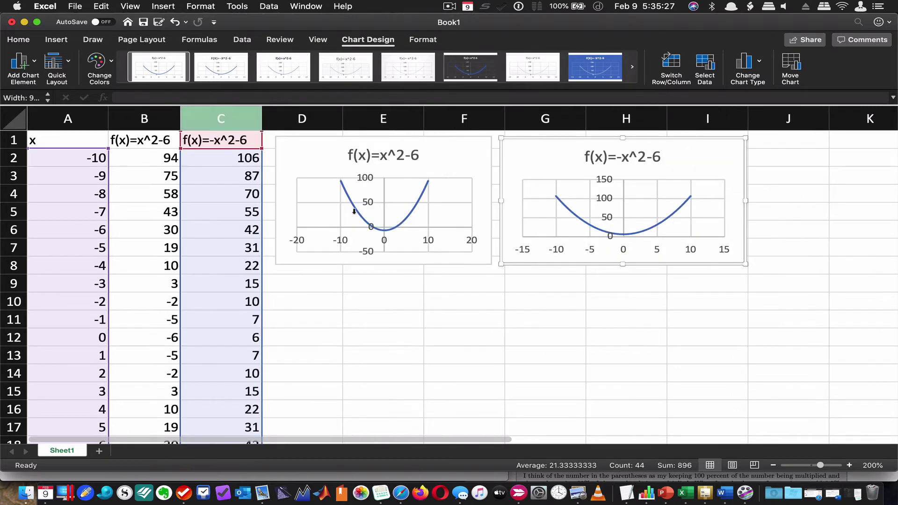
drag(537, 153, 682, 146)
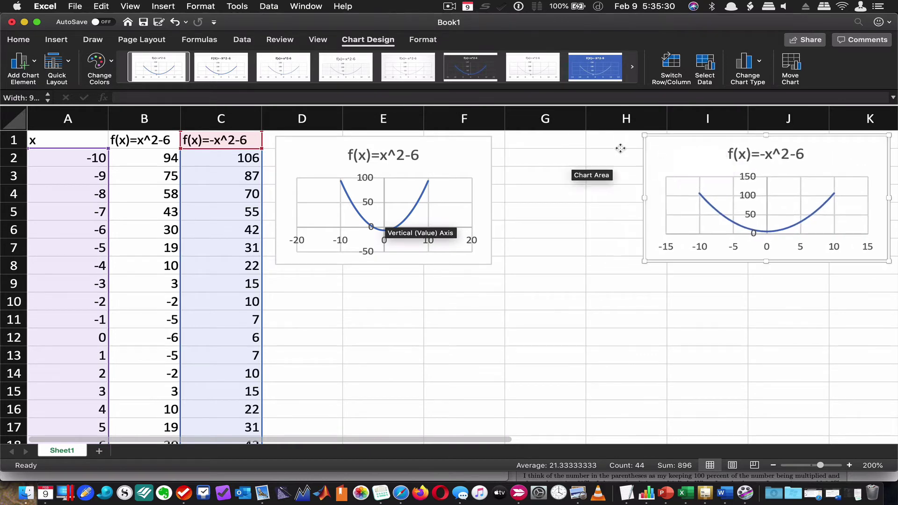
click(301, 151)
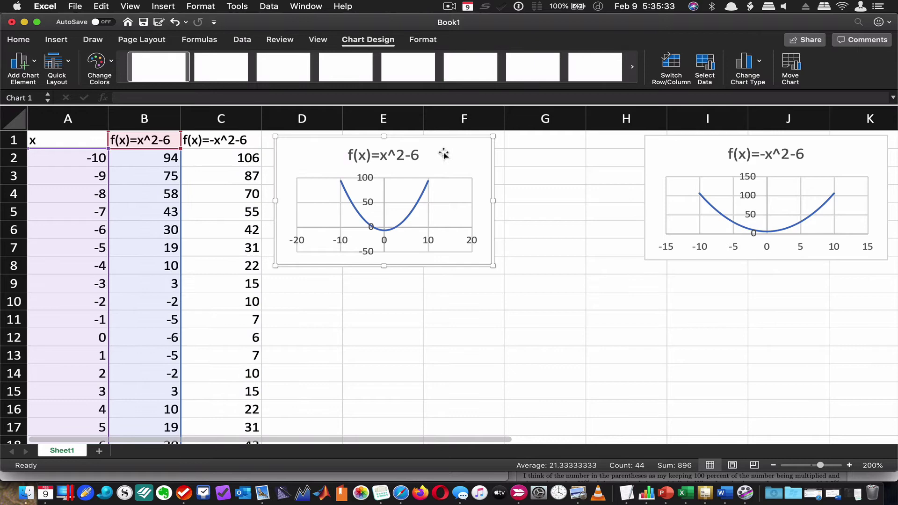
double_click(426, 156)
drag(426, 156, 488, 166)
drag(428, 169, 445, 154)
click(465, 336)
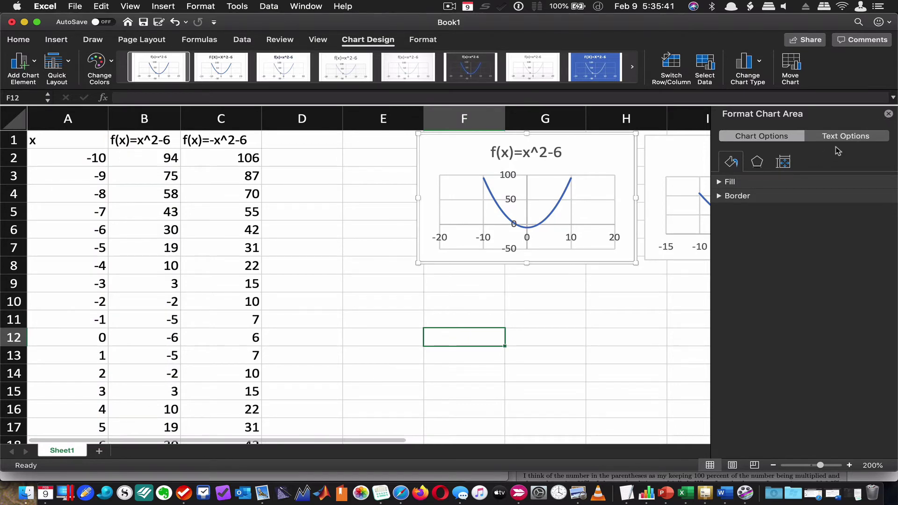
click(887, 114)
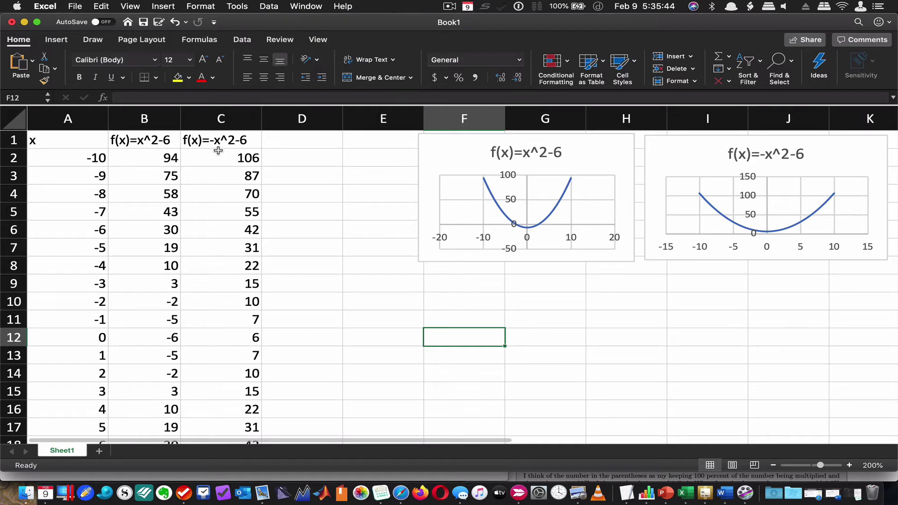
- Change the C1 header to f(x)=-(x)^2+6
double_click(240, 140)
key(BackSpace)
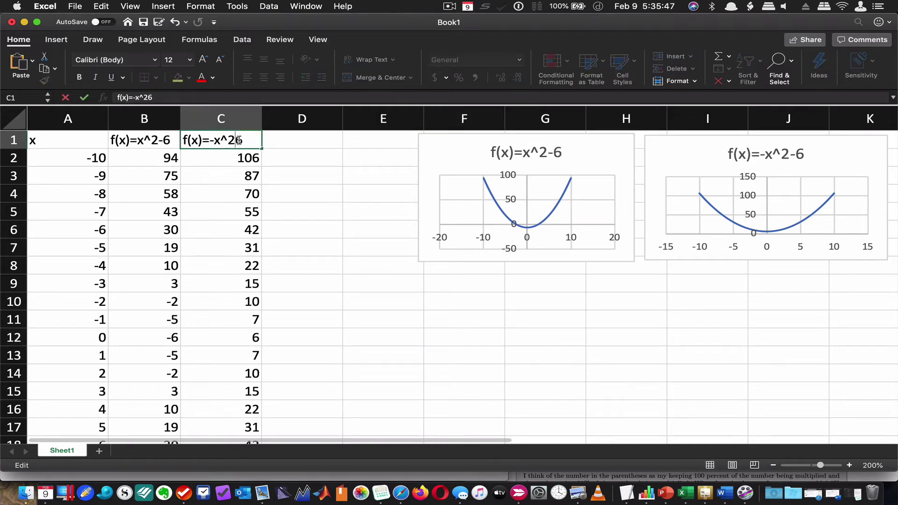
text(+)
key(Return)
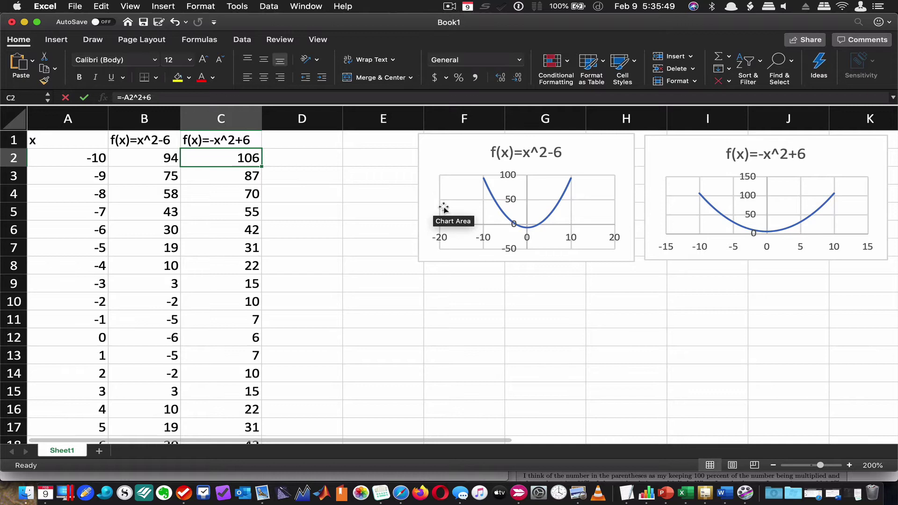
click(298, 143)
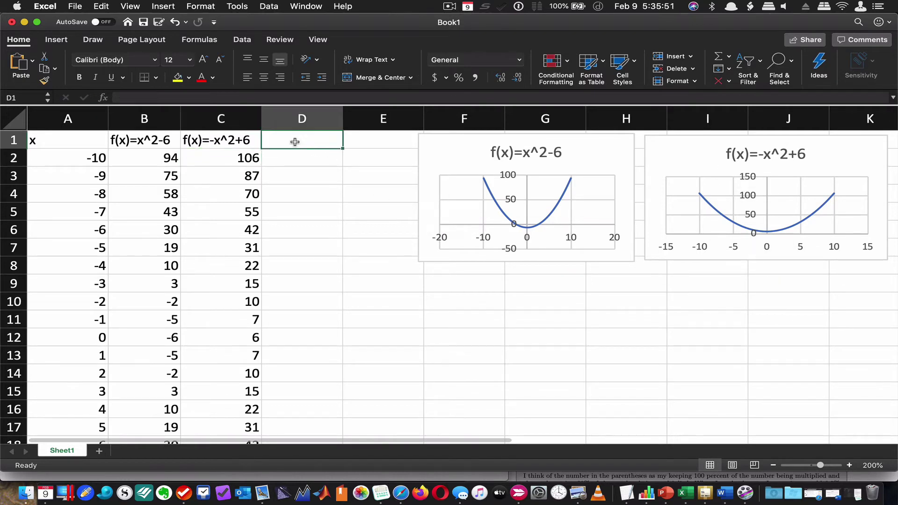
double_click(216, 143)
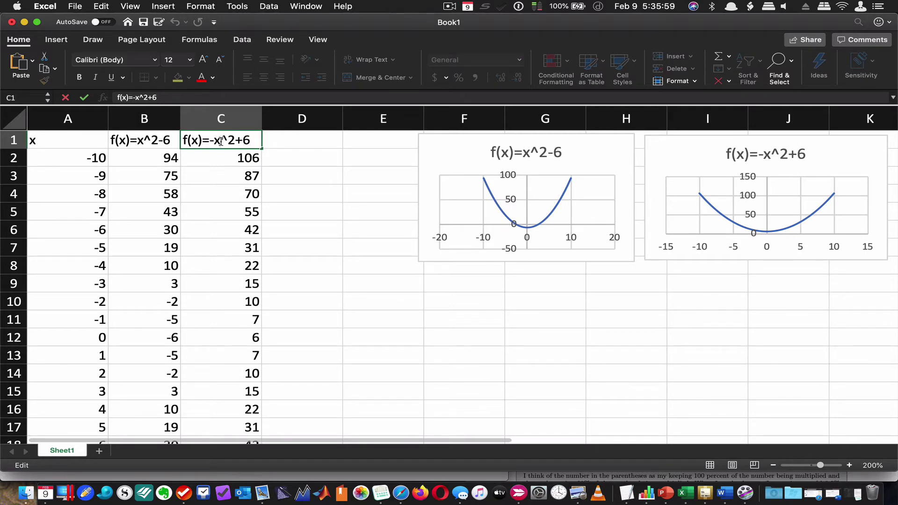
click(220, 141)
text())
key(Left)
key(Left)
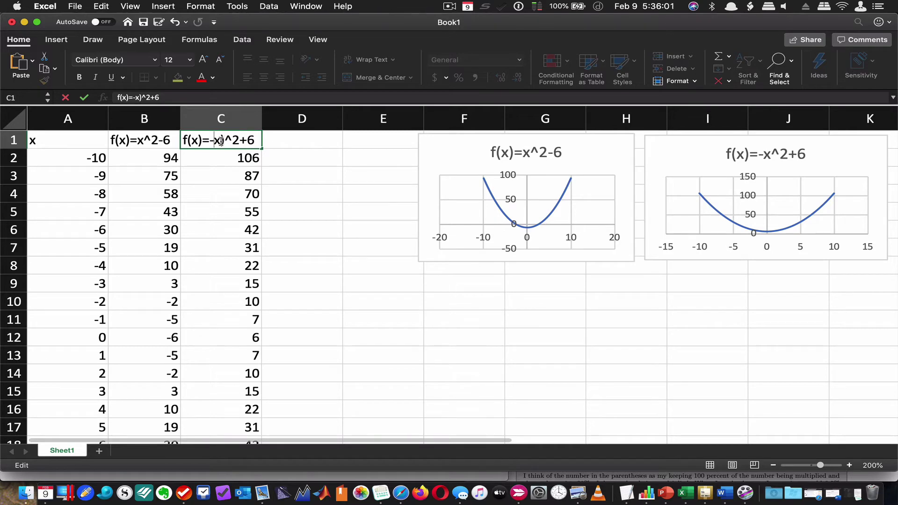
text(()
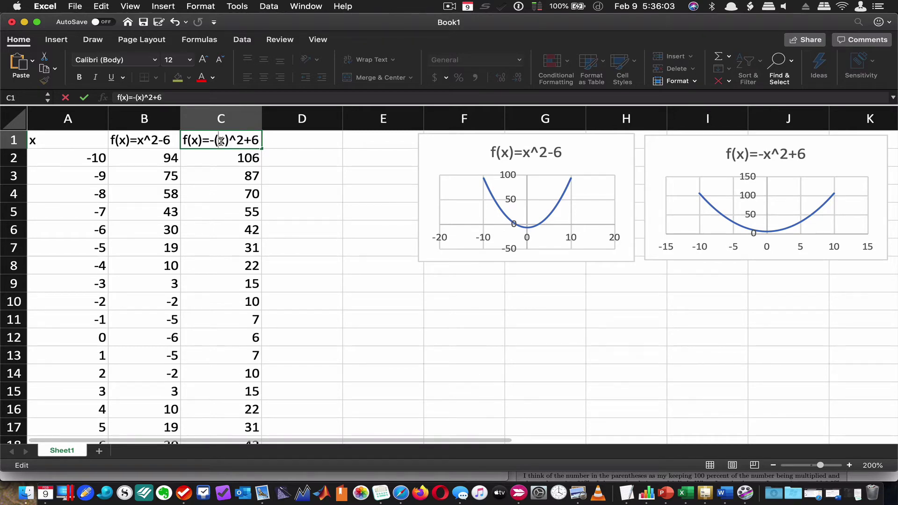
key(Return)
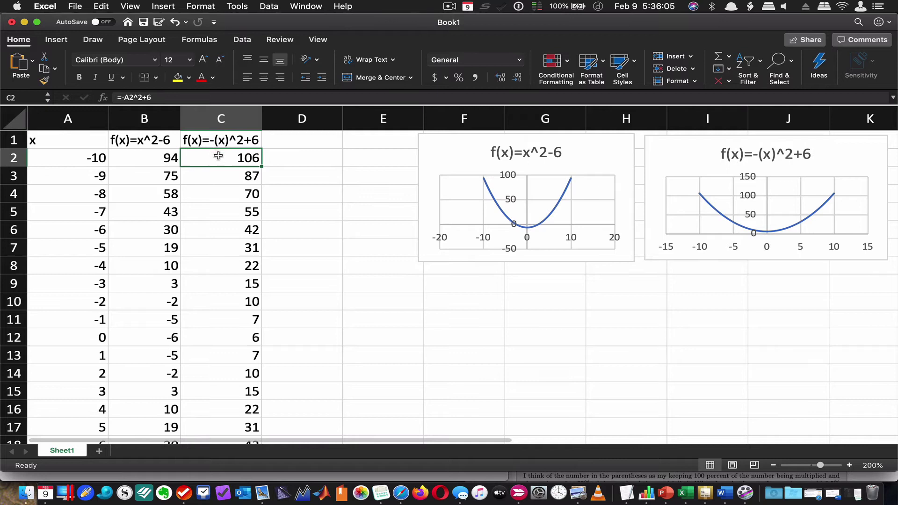
- Edit C2's formula to =-(A2)^2+6, still returning 106
double_click(218, 155)
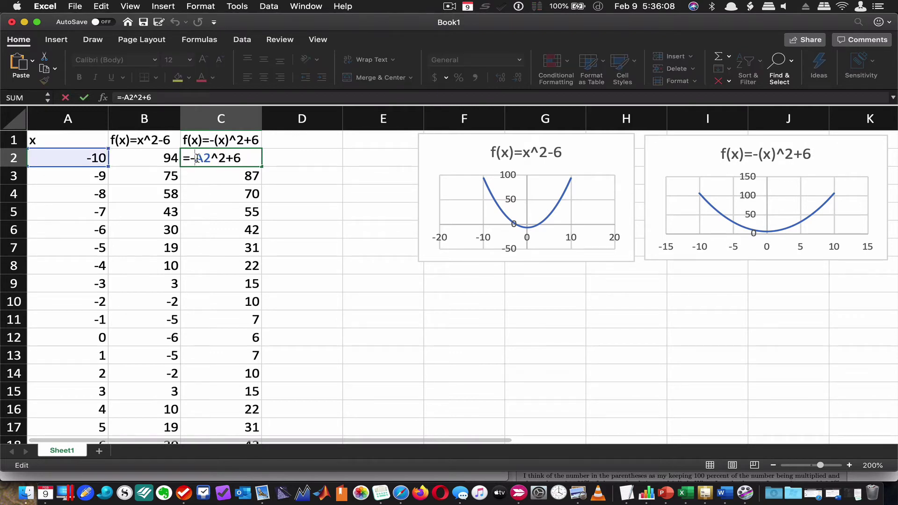
text(()
key(Right)
key(Right)
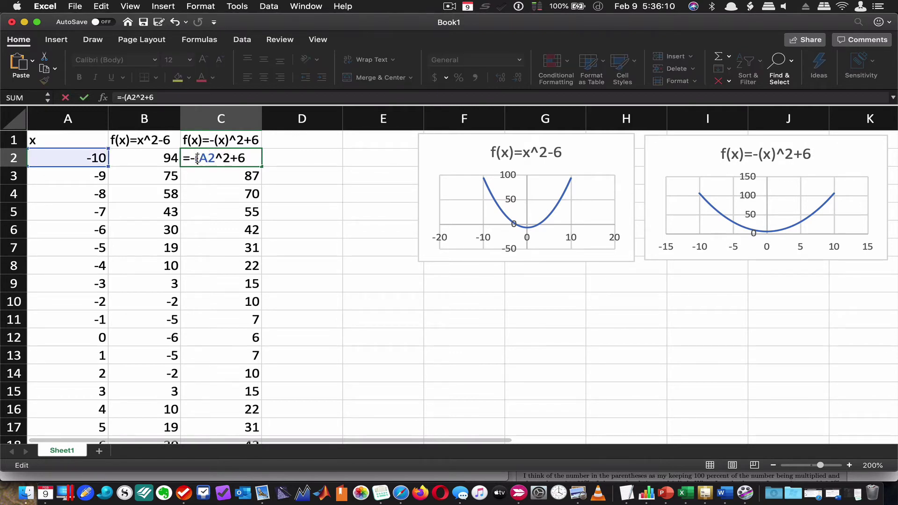
text())
key(Return)
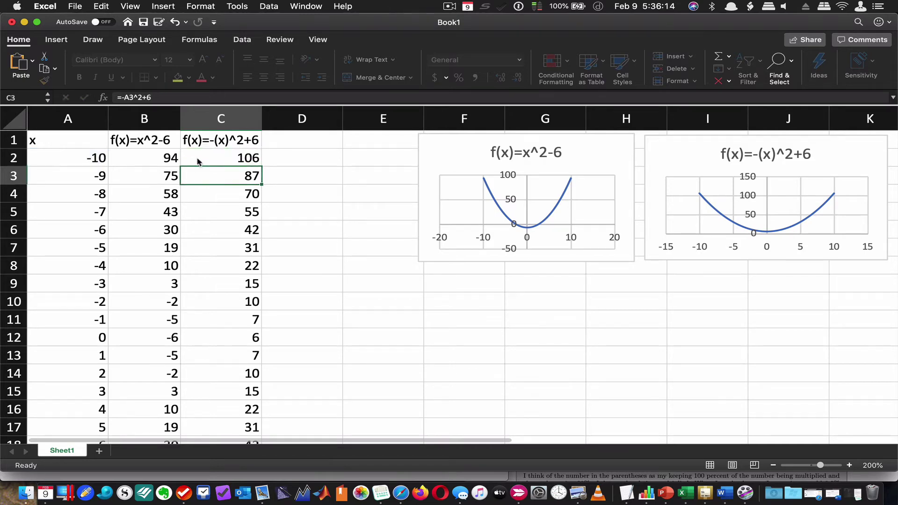
- Copy =-(A2)^2+6 from C2 down to C22, then reopen C2 to check it
click(235, 152)
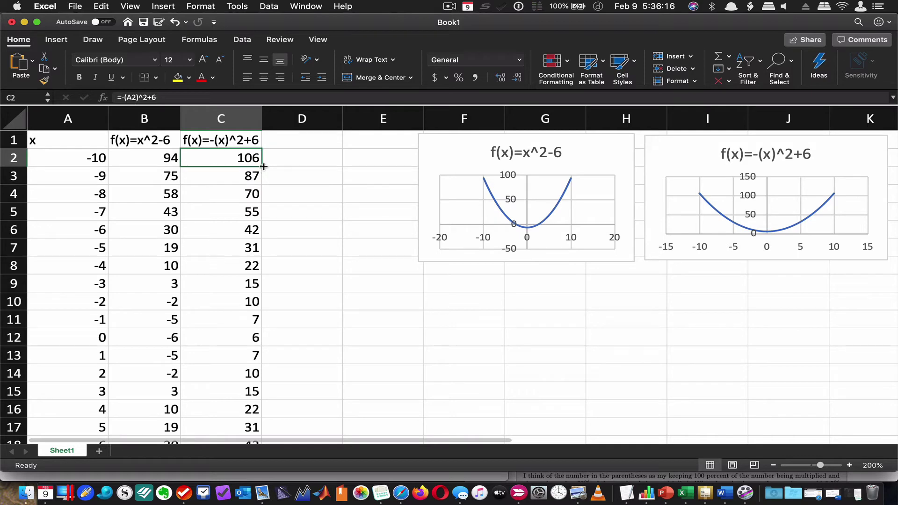
drag(267, 170, 248, 403)
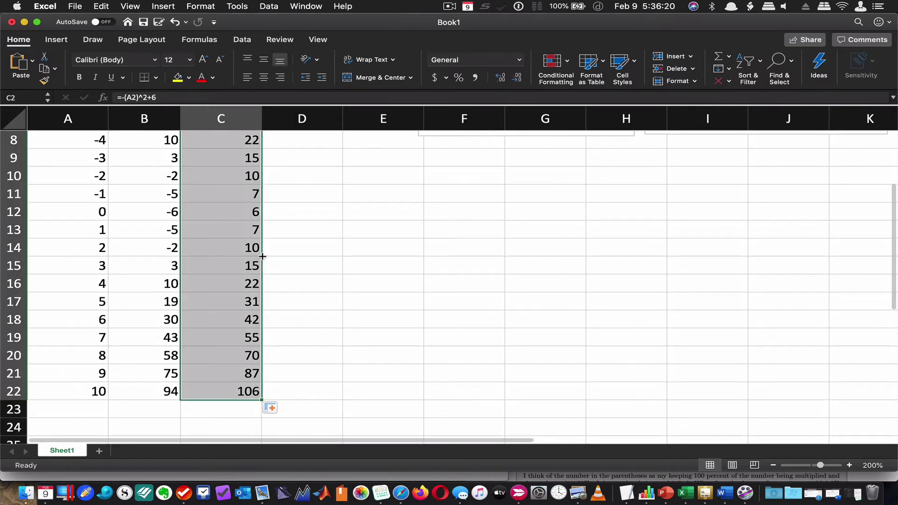
scroll(226, 169, up, 5)
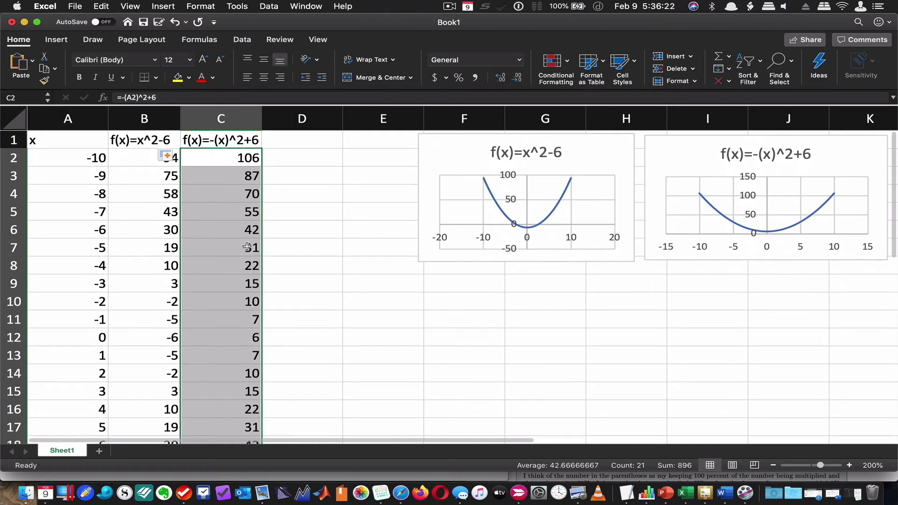
drag(248, 283, 219, 157)
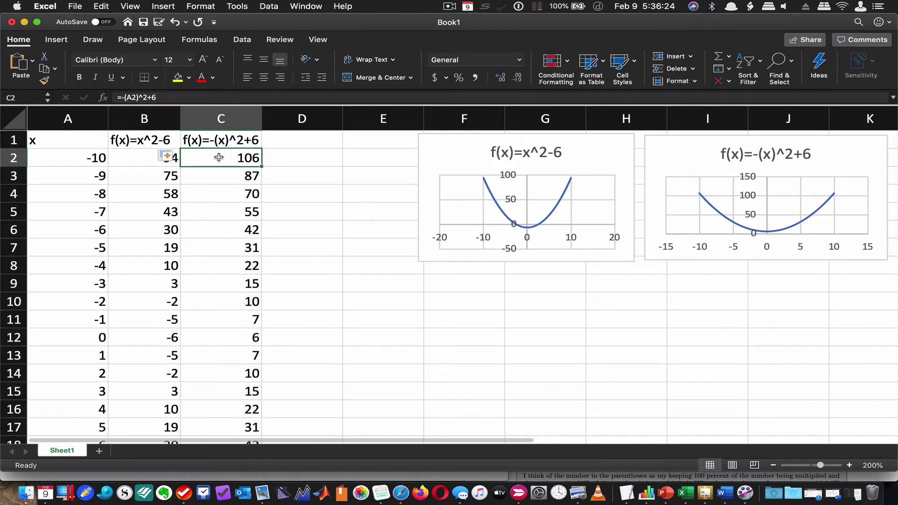
double_click(219, 156)
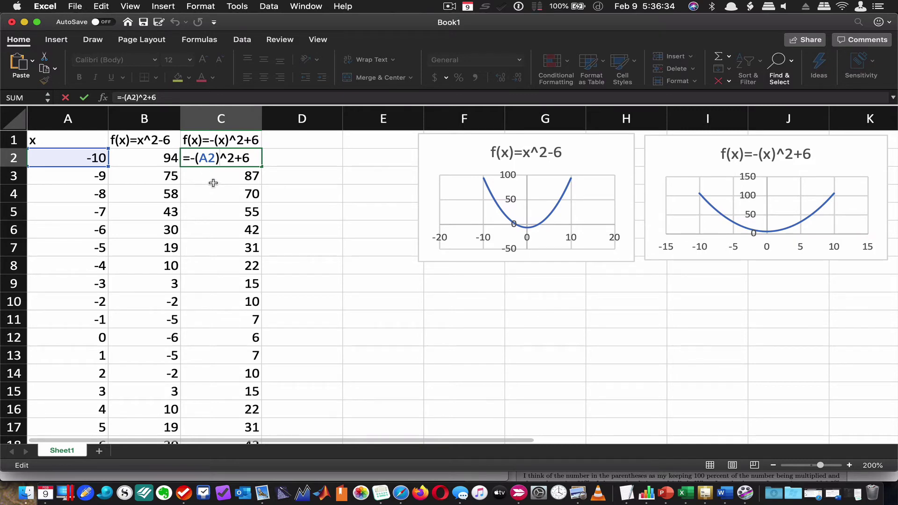
key(Return)
click(206, 159)
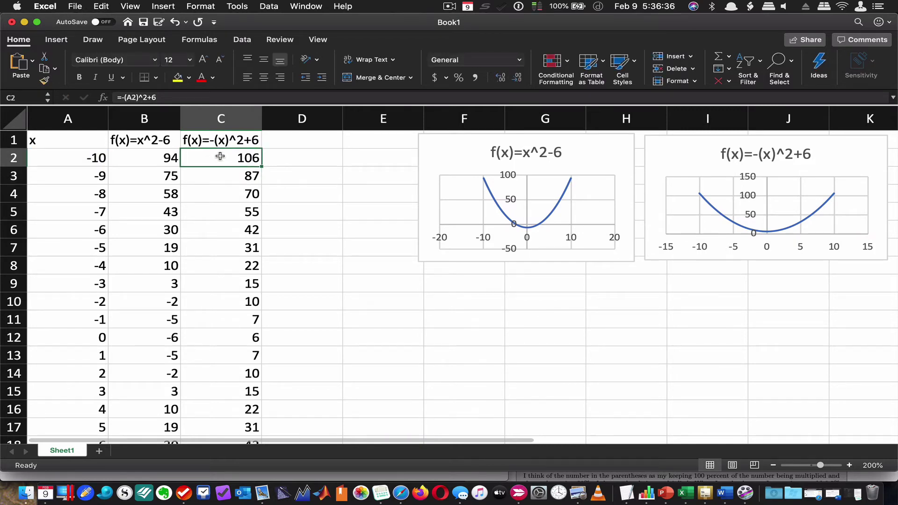
double_click(220, 156)
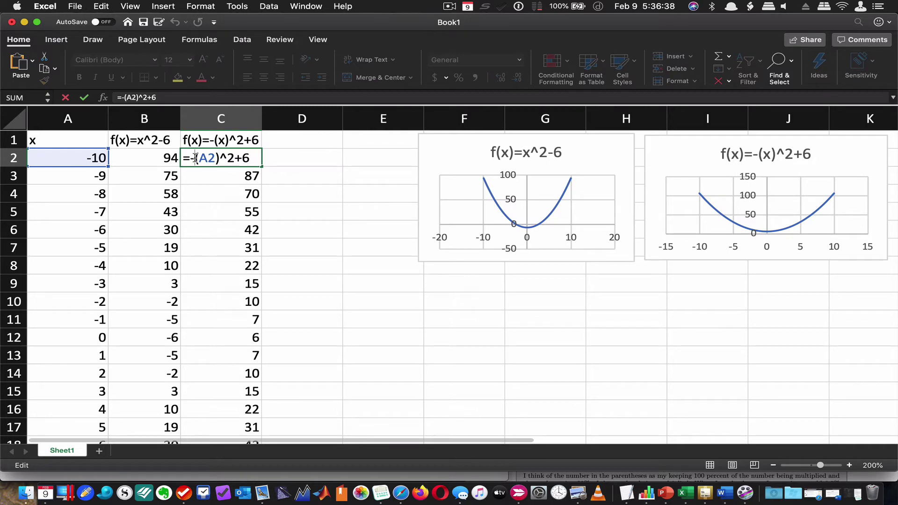
text(2)
key(Return)
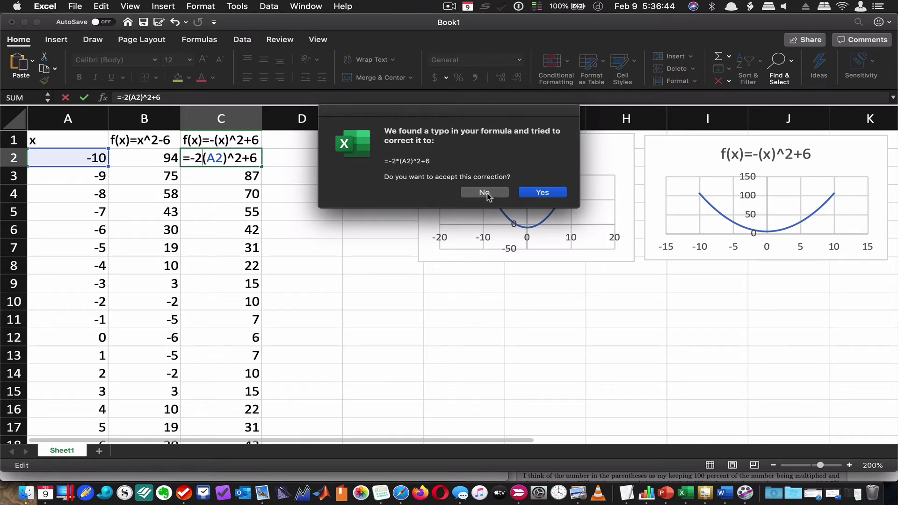
click(526, 194)
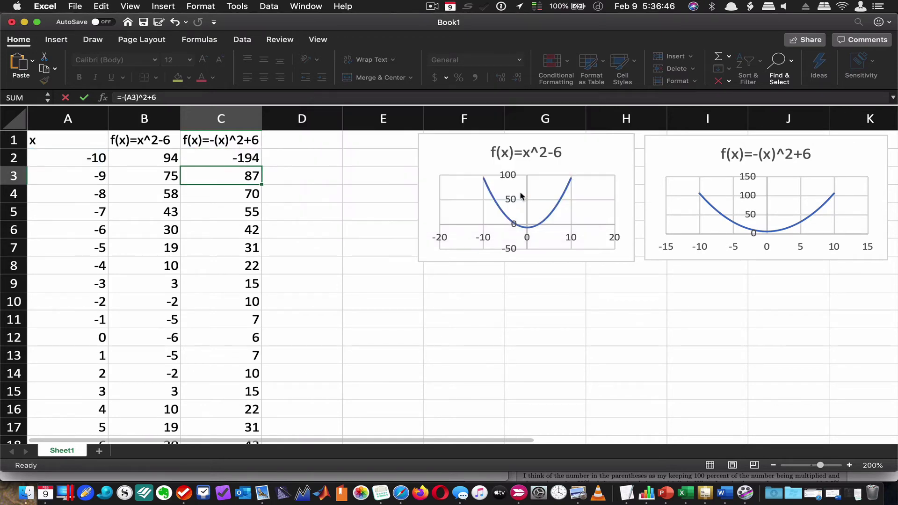
click(248, 159)
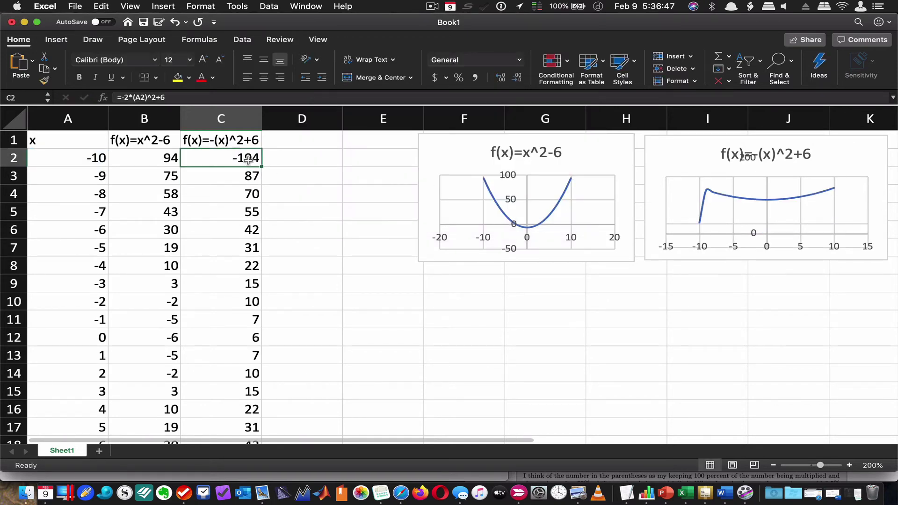
double_click(213, 158)
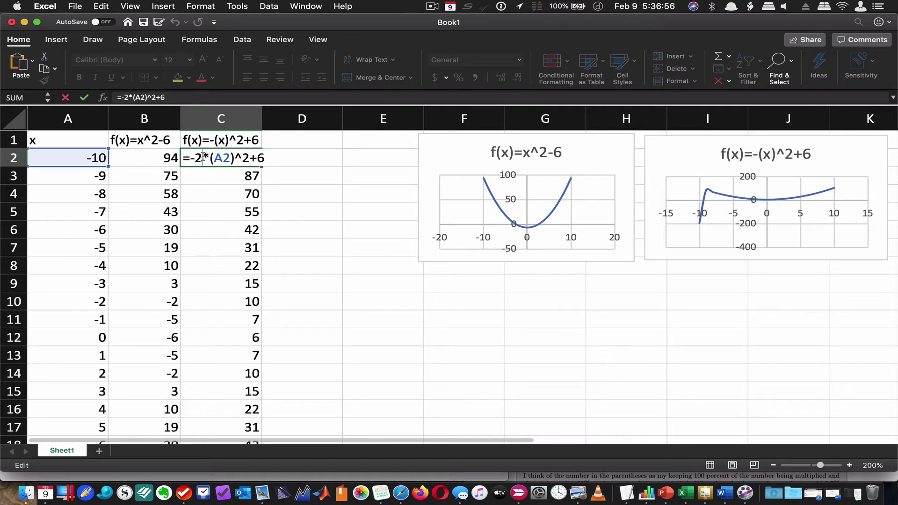
click(201, 159)
key(BackSpace)
key(Return)
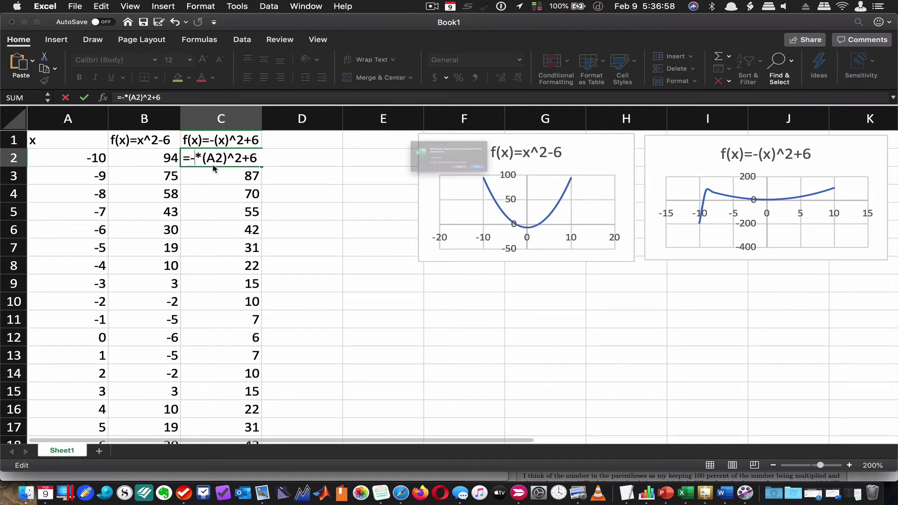
click(542, 194)
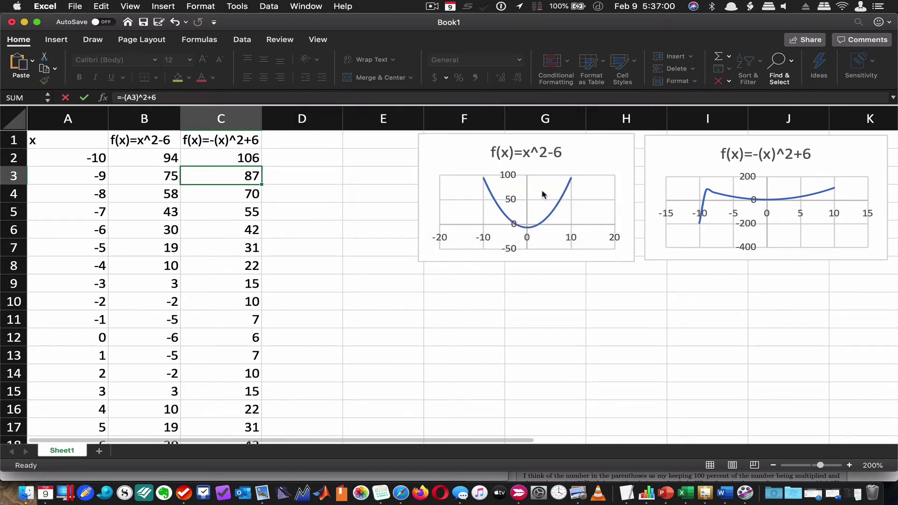
- Change C2 to =-1*(A2)^2+6 and fill it to C22, turning the chart downward
click(236, 158)
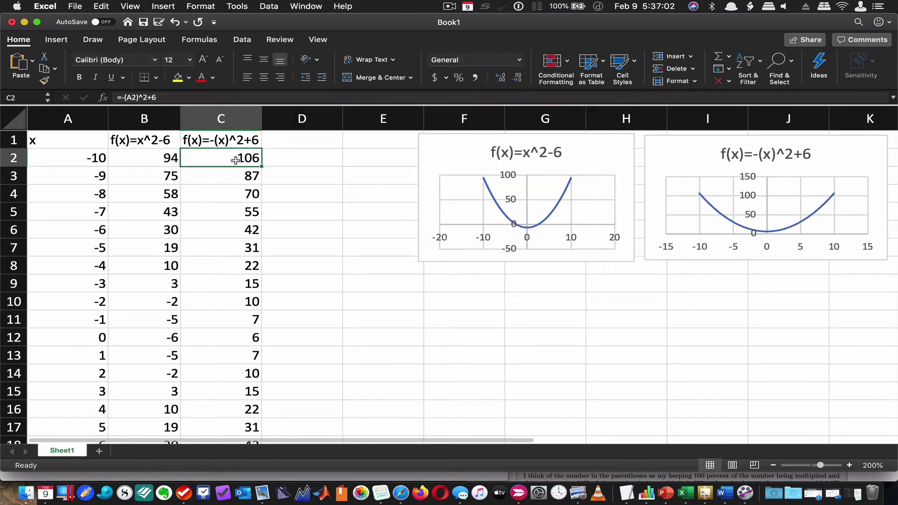
double_click(236, 159)
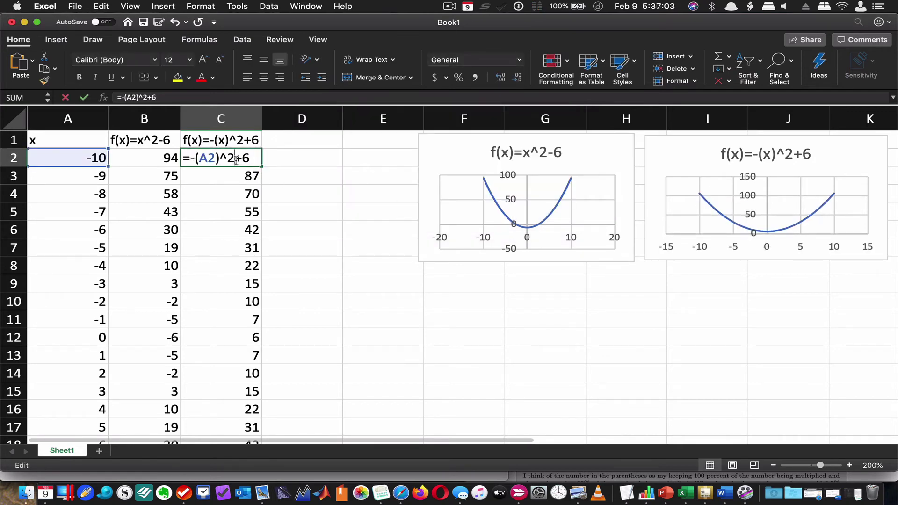
click(195, 158)
text(1)
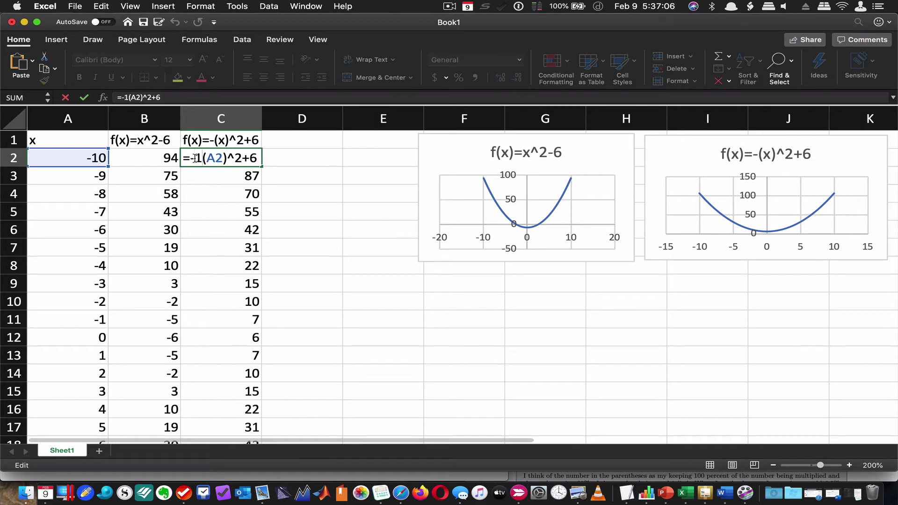
text(*)
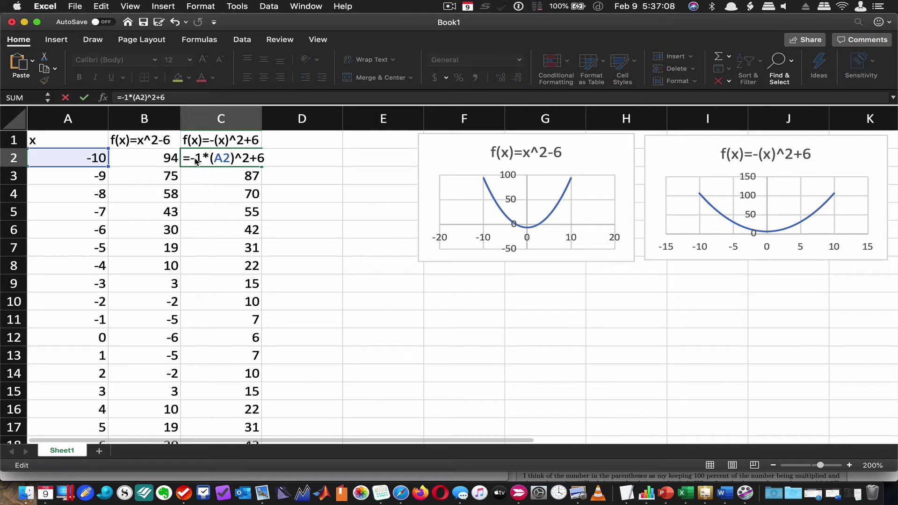
key(Return)
click(217, 155)
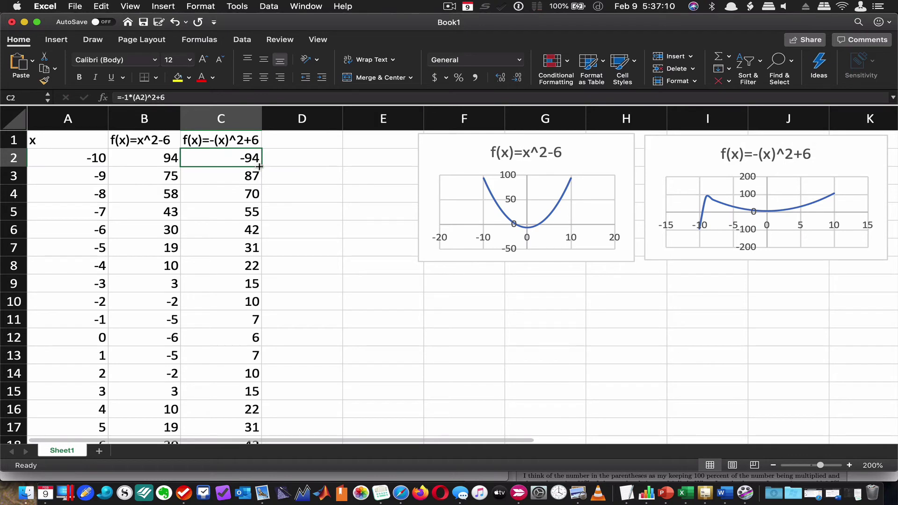
drag(260, 166, 252, 414)
scroll(232, 246, up, 3)
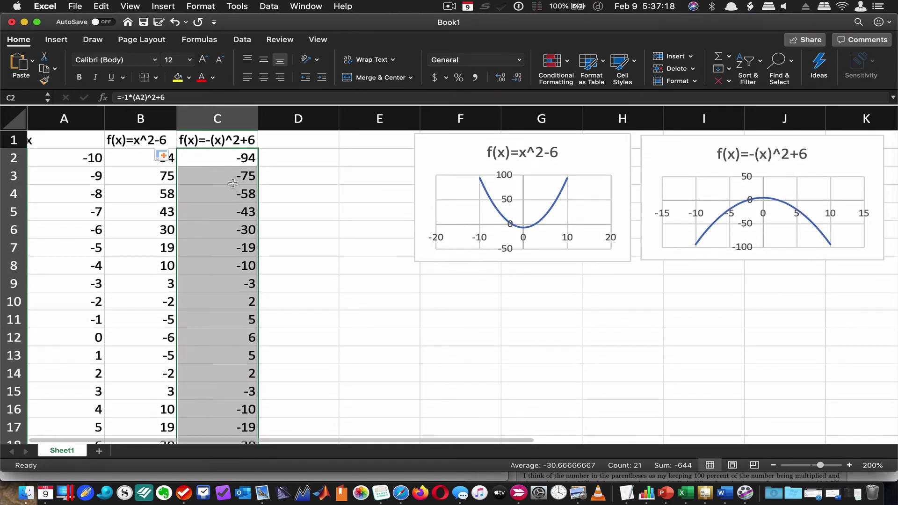
- Delete the parentheses around A2 so C2 reads =-1*A2^2+6
click(295, 164)
click(227, 158)
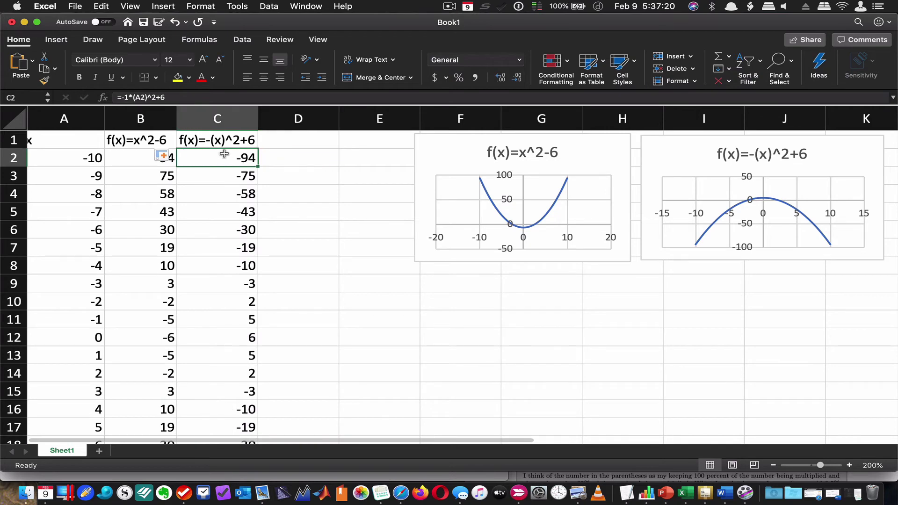
click(213, 140)
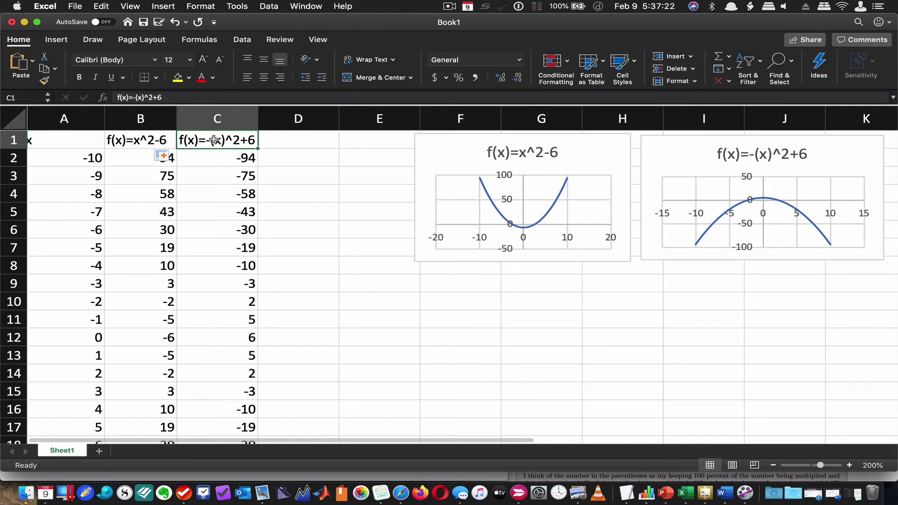
double_click(220, 158)
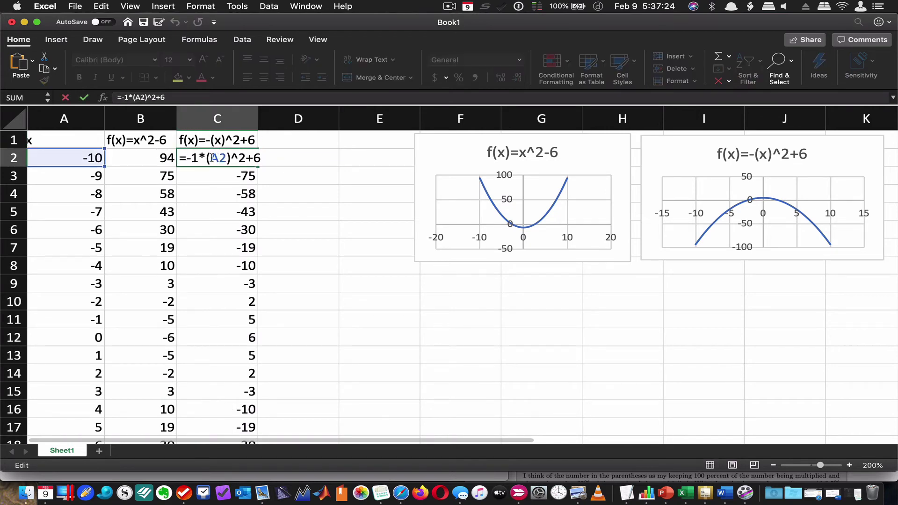
click(211, 158)
key(BackSpace)
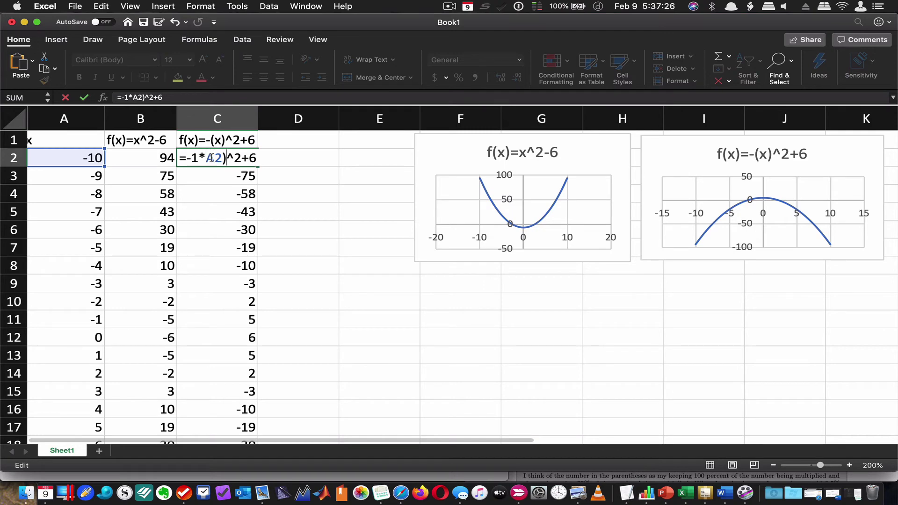
key(BackSpace)
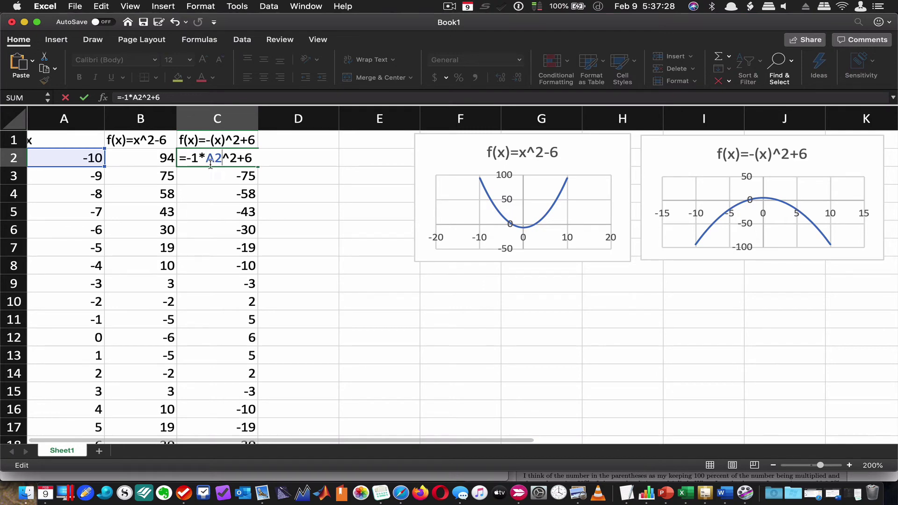
key(Return)
- Fill =-1*A2^2+6 through C22, giving -94 at both ends and 6 at x=0
click(225, 155)
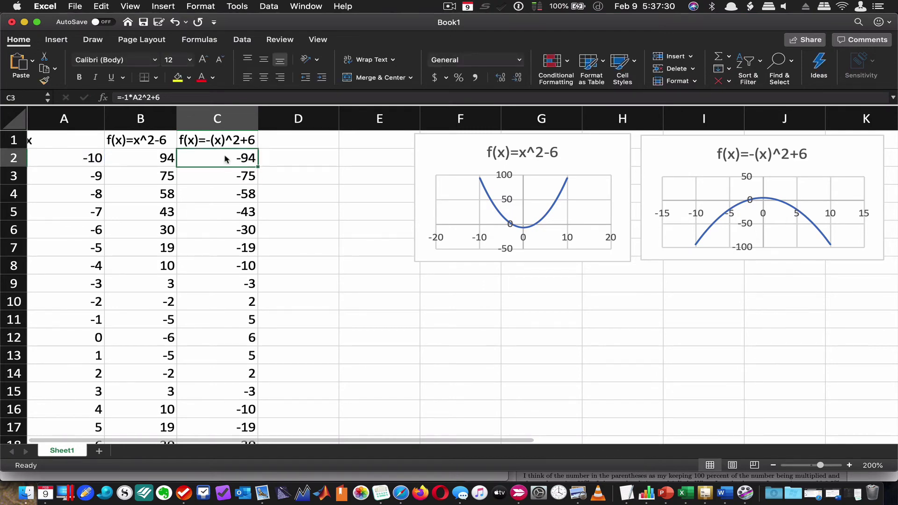
drag(258, 168, 241, 417)
drag(227, 306, 228, 301)
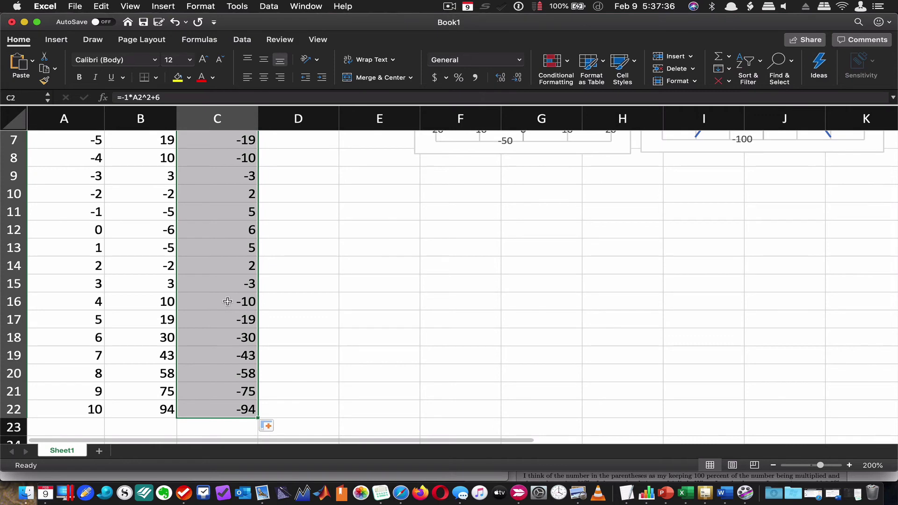
scroll(227, 302, up, 3)
click(217, 155)
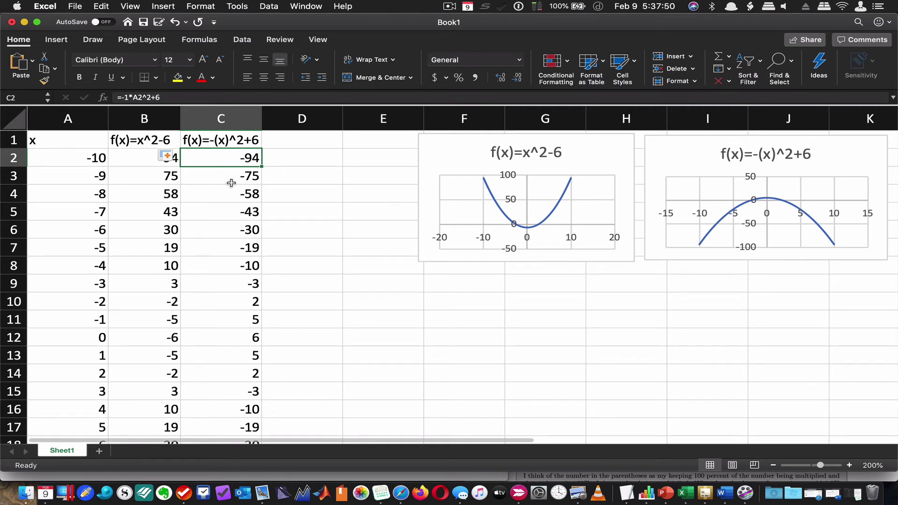
double_click(240, 158)
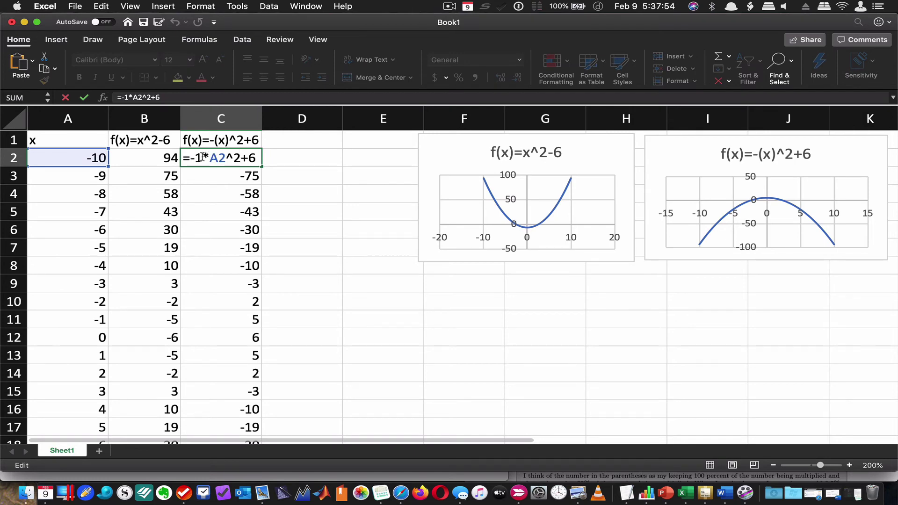
drag(202, 158, 192, 159)
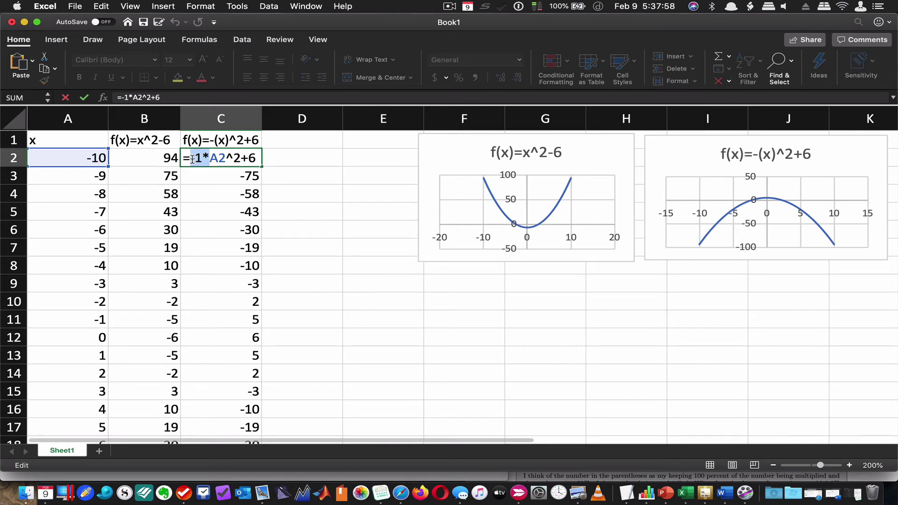